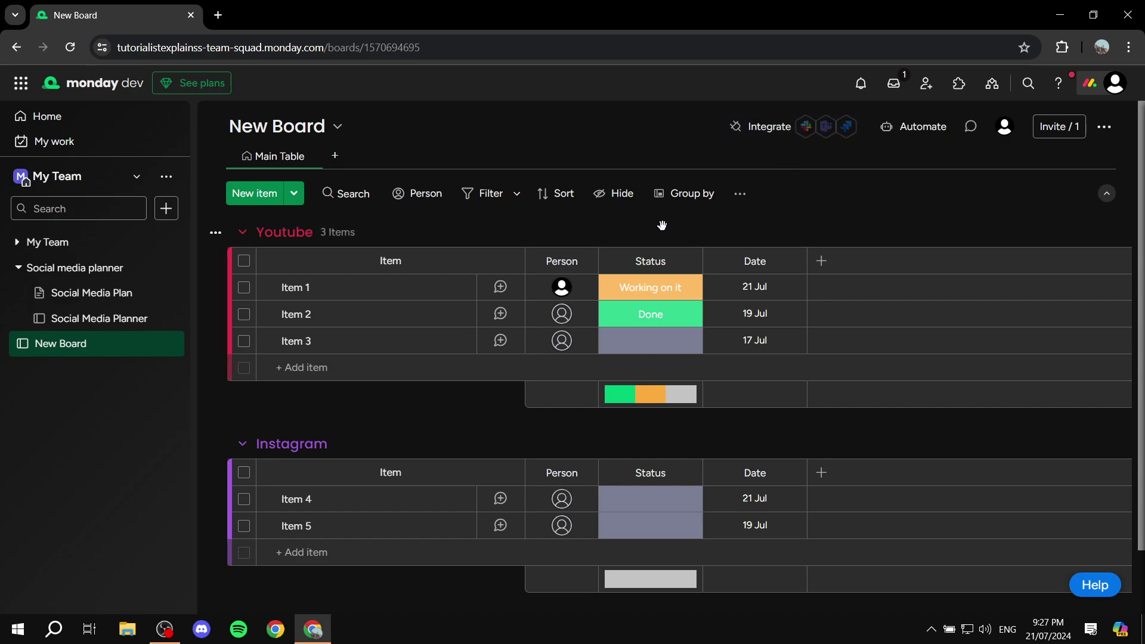
Open New Board from the home page and bring up its integrations.
{"action": "left_click", "coordinate": [63, 117]}
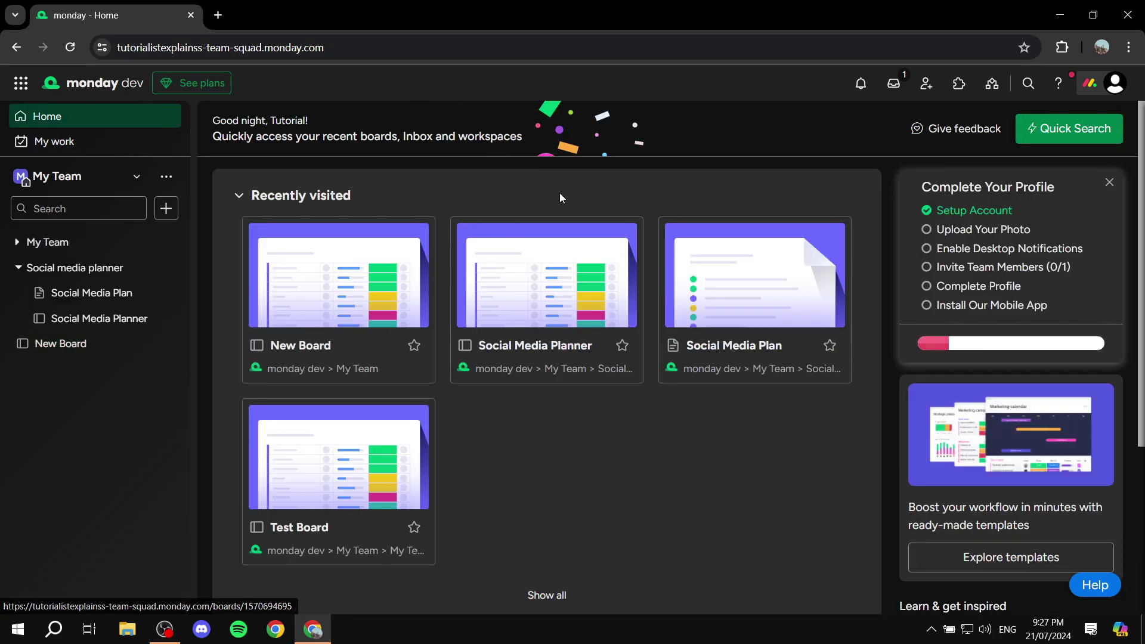
{"action": "left_click", "coordinate": [53, 342]}
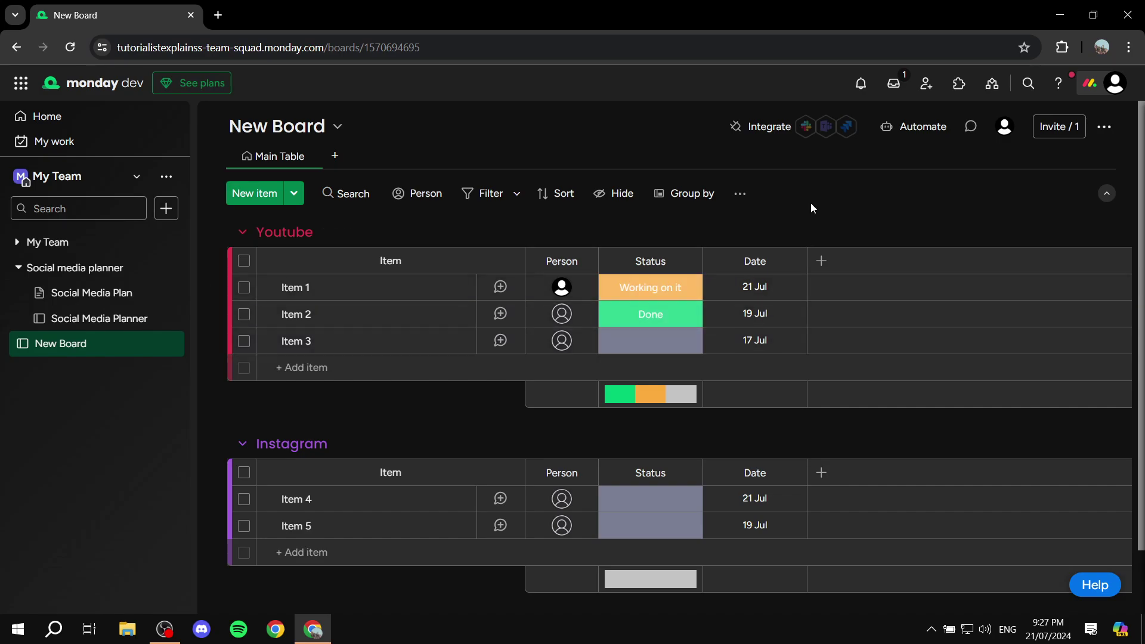
{"action": "left_click", "coordinate": [790, 129]}
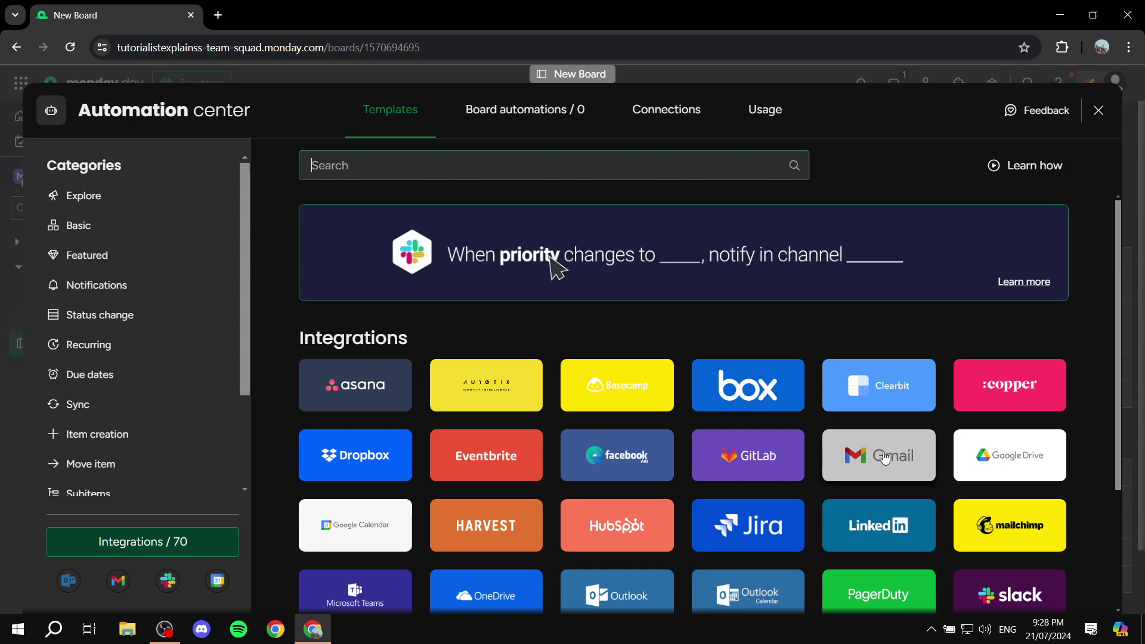
Search the integration templates for "Email" and open the Gmail integration.
{"action": "scroll", "coordinate": [784, 501], "scroll_direction": "down", "scroll_amount": 1}
{"action": "scroll", "coordinate": [633, 516], "scroll_direction": "down", "scroll_amount": 1}
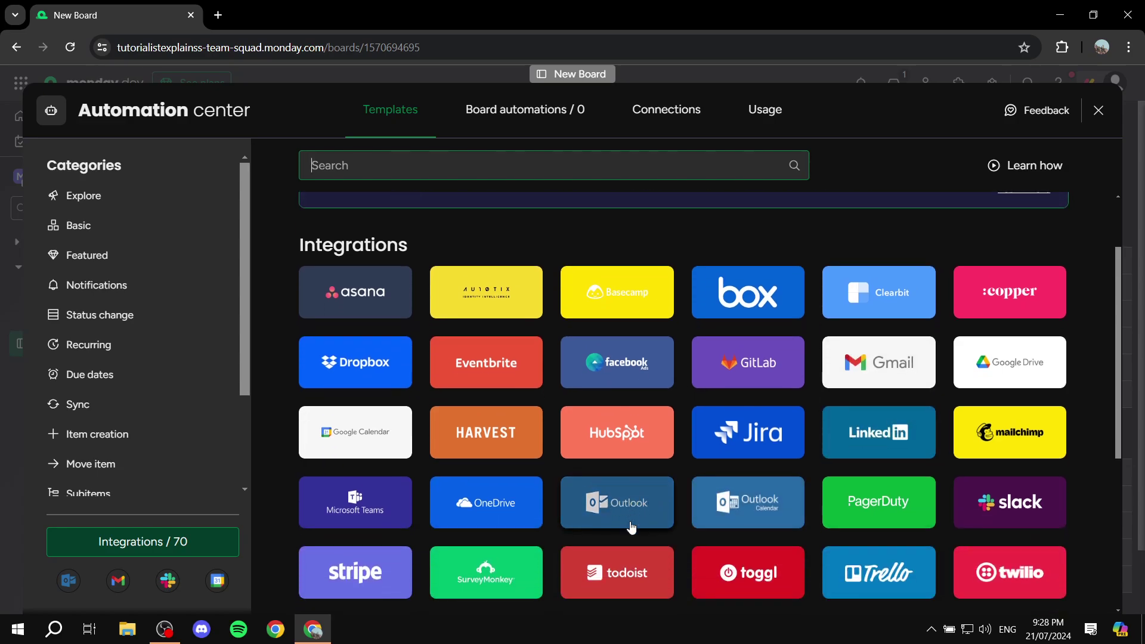
{"action": "scroll", "coordinate": [629, 519], "scroll_direction": "up", "scroll_amount": 2}
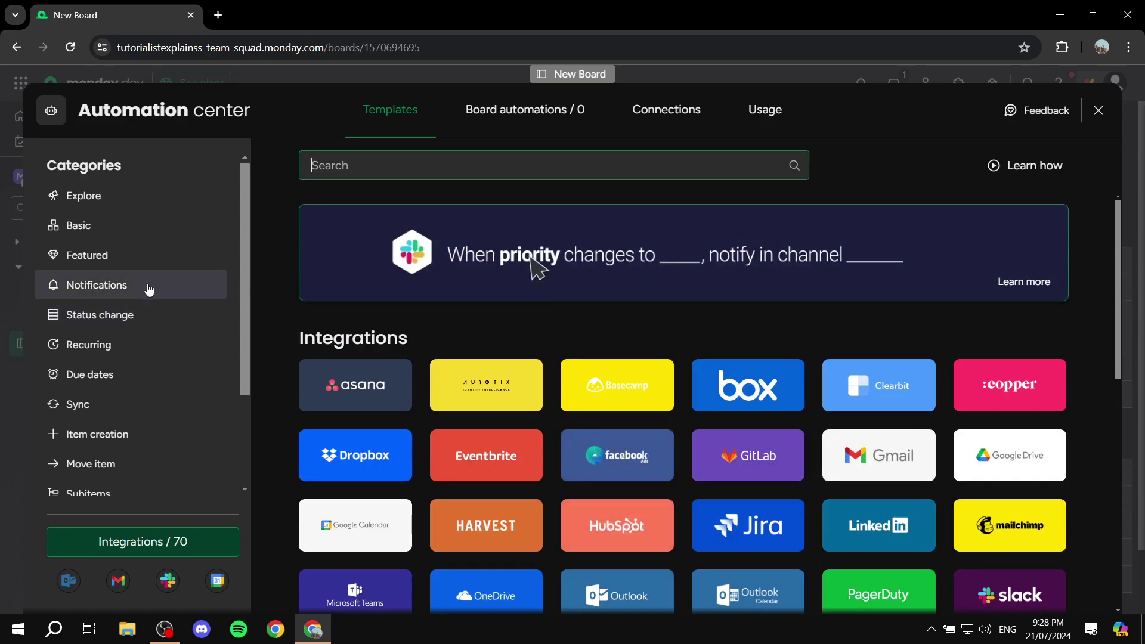
{"action": "scroll", "coordinate": [158, 358], "scroll_direction": "down", "scroll_amount": 1}
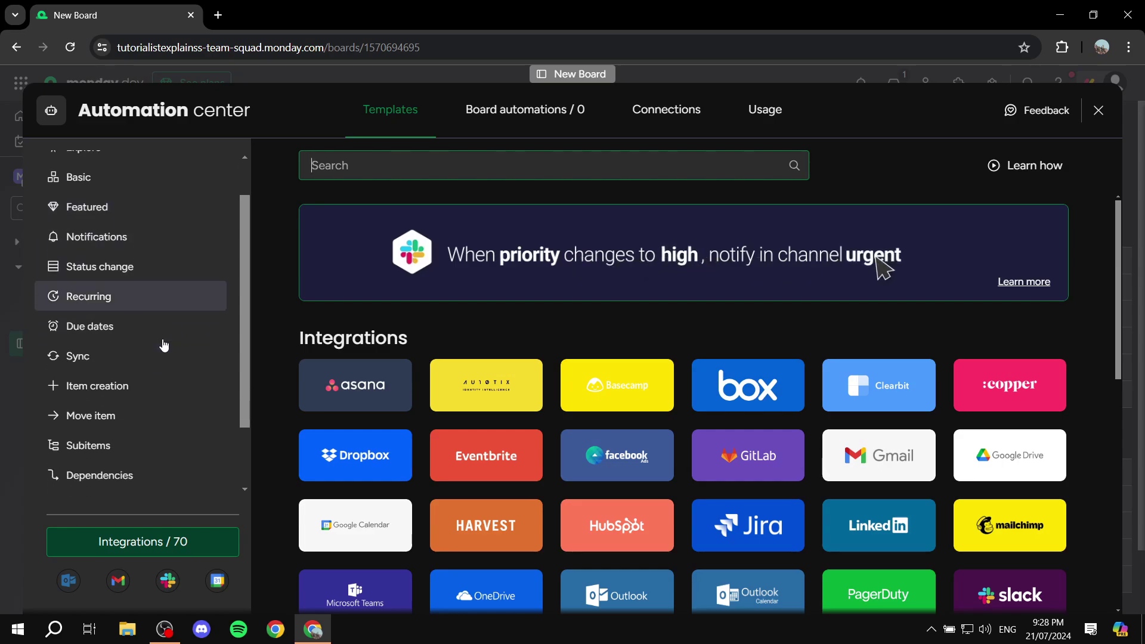
{"action": "scroll", "coordinate": [165, 352], "scroll_direction": "down", "scroll_amount": 1}
{"action": "scroll", "coordinate": [158, 352], "scroll_direction": "up", "scroll_amount": 3}
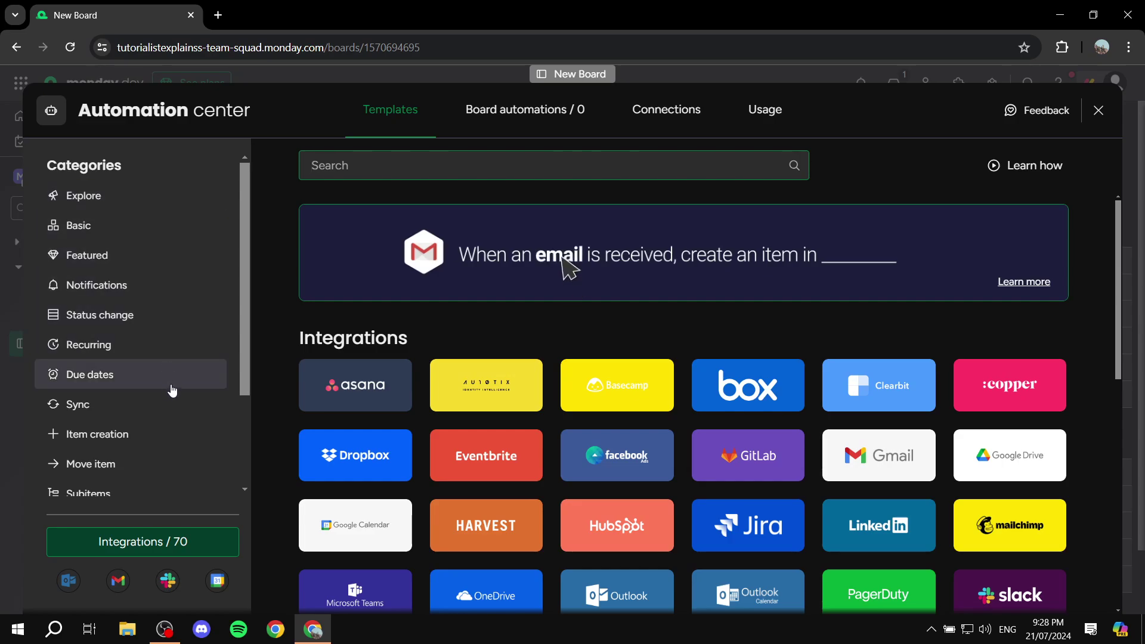
{"action": "type", "text": "Email"}
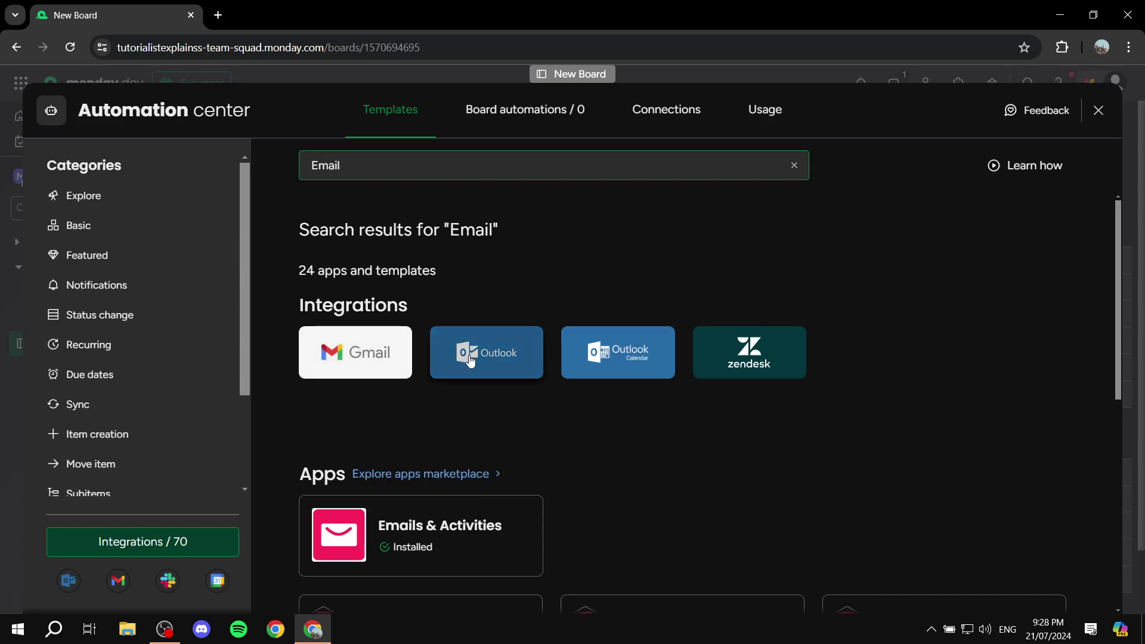
{"action": "scroll", "coordinate": [556, 397], "scroll_direction": "down", "scroll_amount": 1}
{"action": "scroll", "coordinate": [653, 399], "scroll_direction": "up", "scroll_amount": 1}
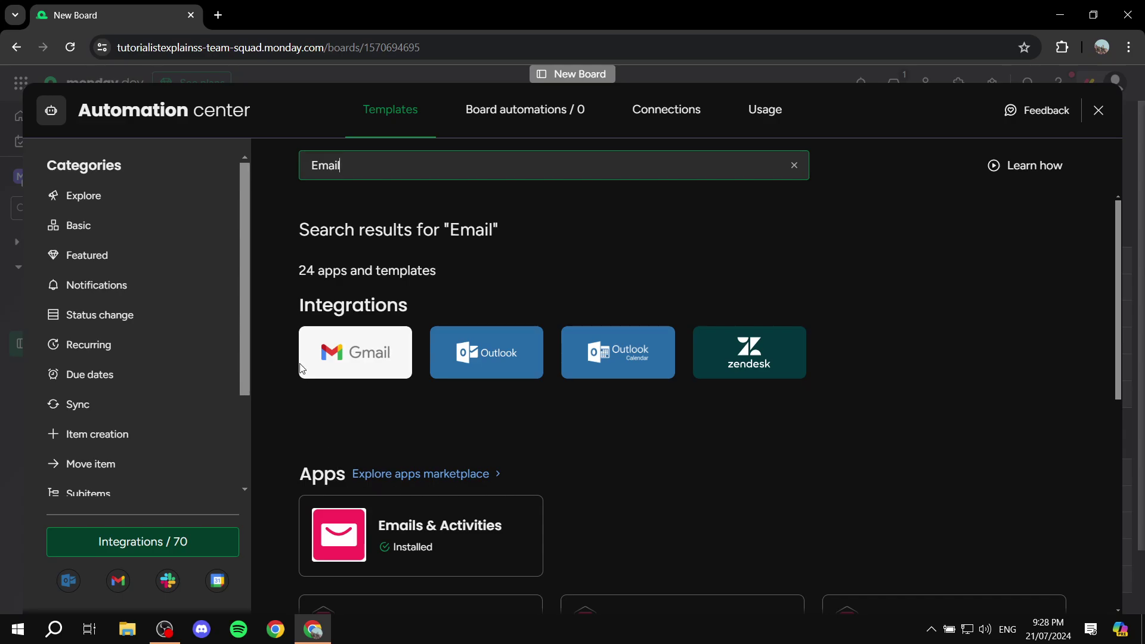
{"action": "left_click", "coordinate": [363, 366]}
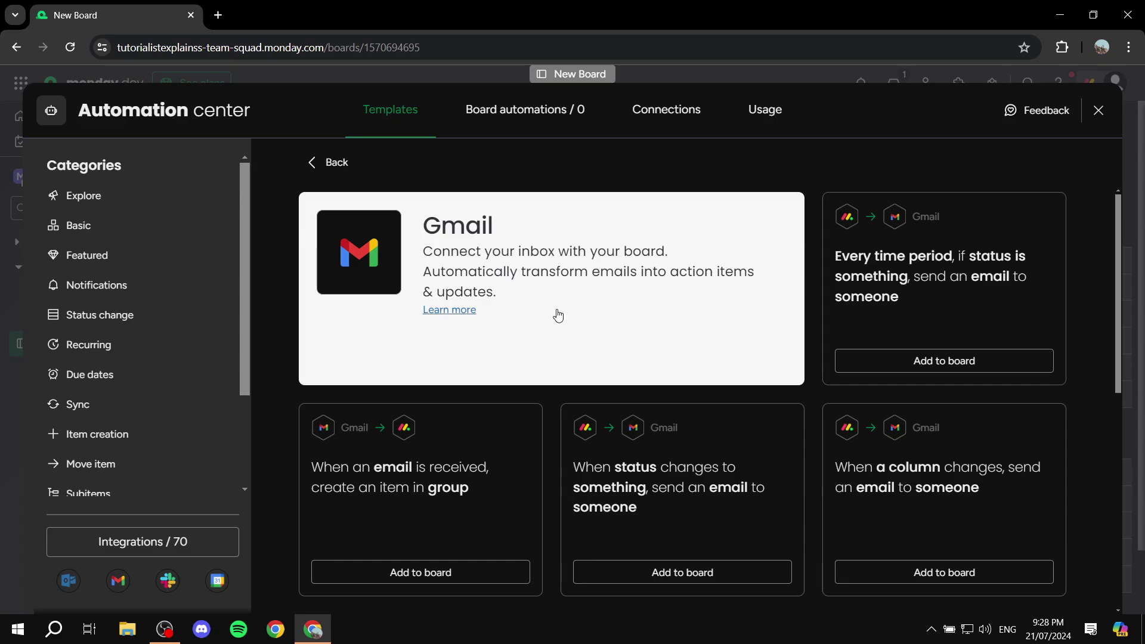
Look through the Gmail templates and add "Every time period, if status is something, send an email to someone" to the board.
{"action": "scroll", "coordinate": [781, 479], "scroll_direction": "down", "scroll_amount": 1}
{"action": "scroll", "coordinate": [715, 442], "scroll_direction": "down", "scroll_amount": 3}
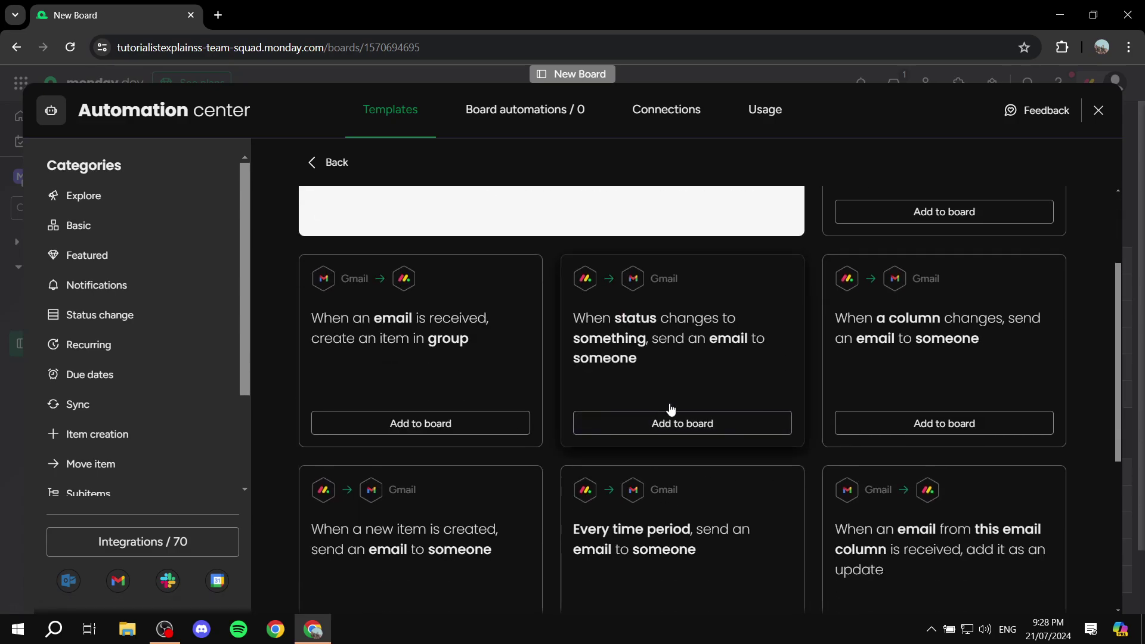
{"action": "scroll", "coordinate": [670, 410], "scroll_direction": "up", "scroll_amount": 4}
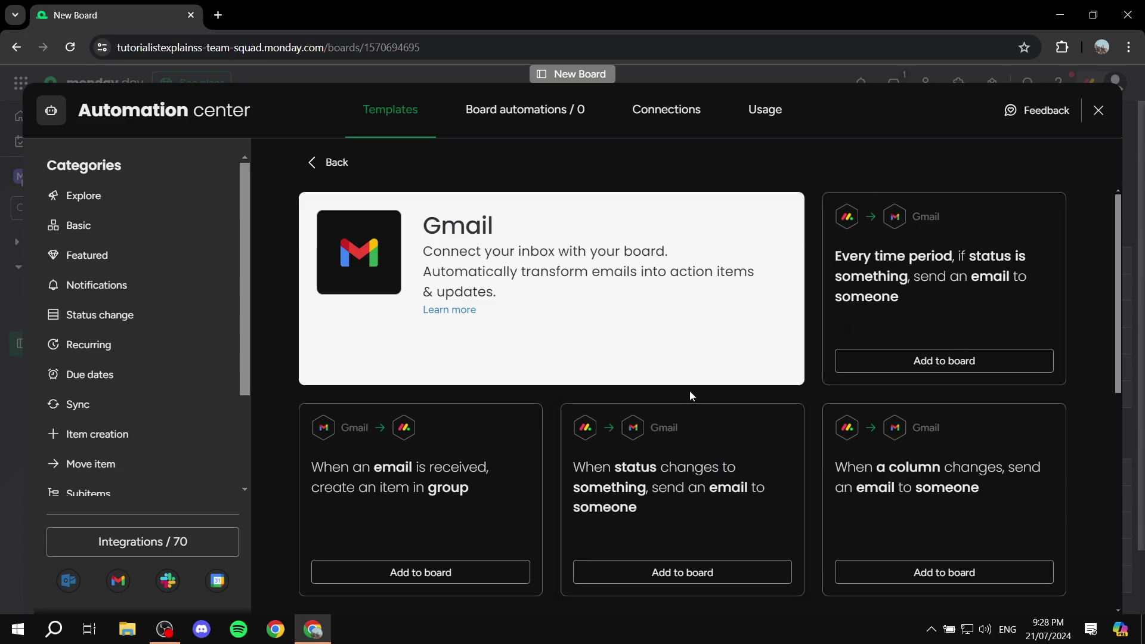
{"action": "scroll", "coordinate": [690, 400], "scroll_direction": "down", "scroll_amount": 5}
{"action": "scroll", "coordinate": [583, 411], "scroll_direction": "up", "scroll_amount": 5}
{"action": "scroll", "coordinate": [895, 460], "scroll_direction": "down", "scroll_amount": 10}
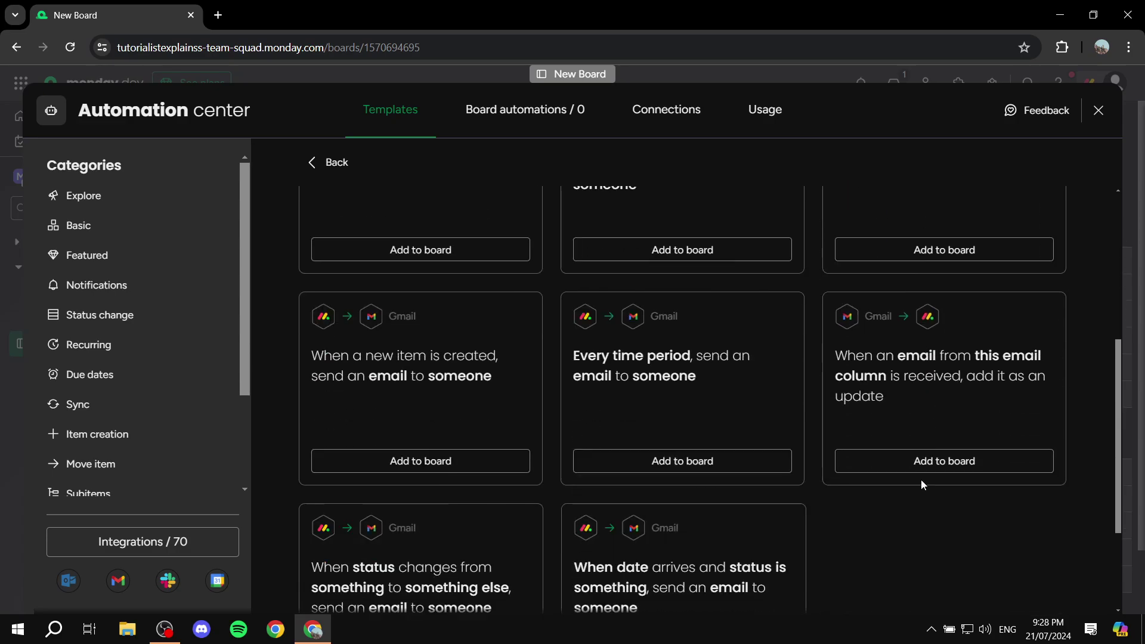
{"action": "scroll", "coordinate": [757, 489], "scroll_direction": "up", "scroll_amount": 10}
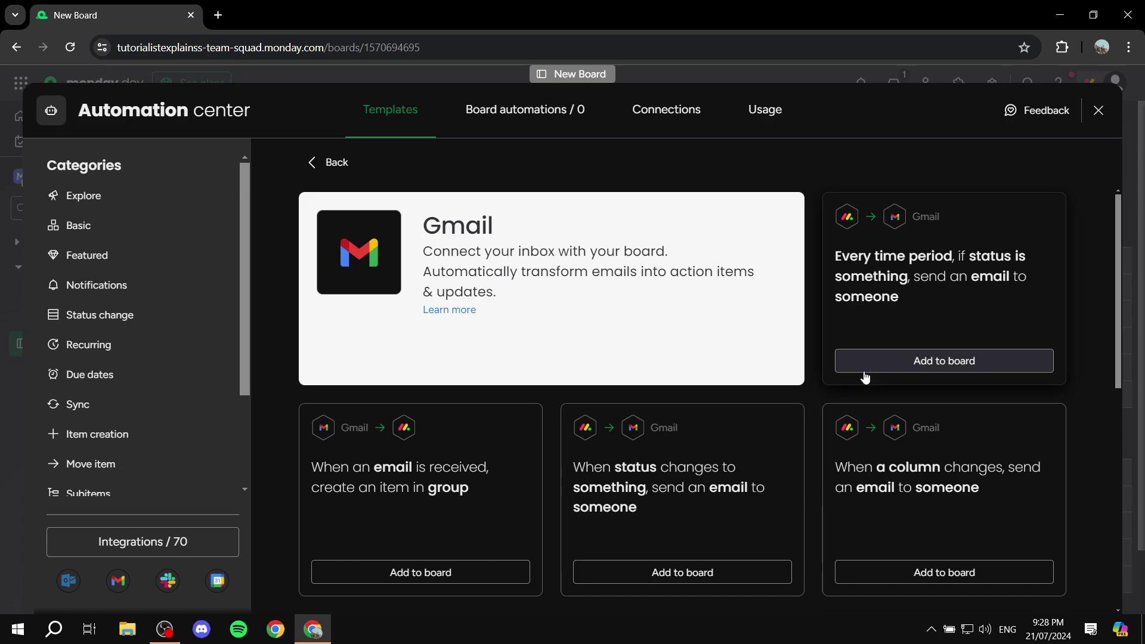
{"action": "left_click", "coordinate": [895, 363]}
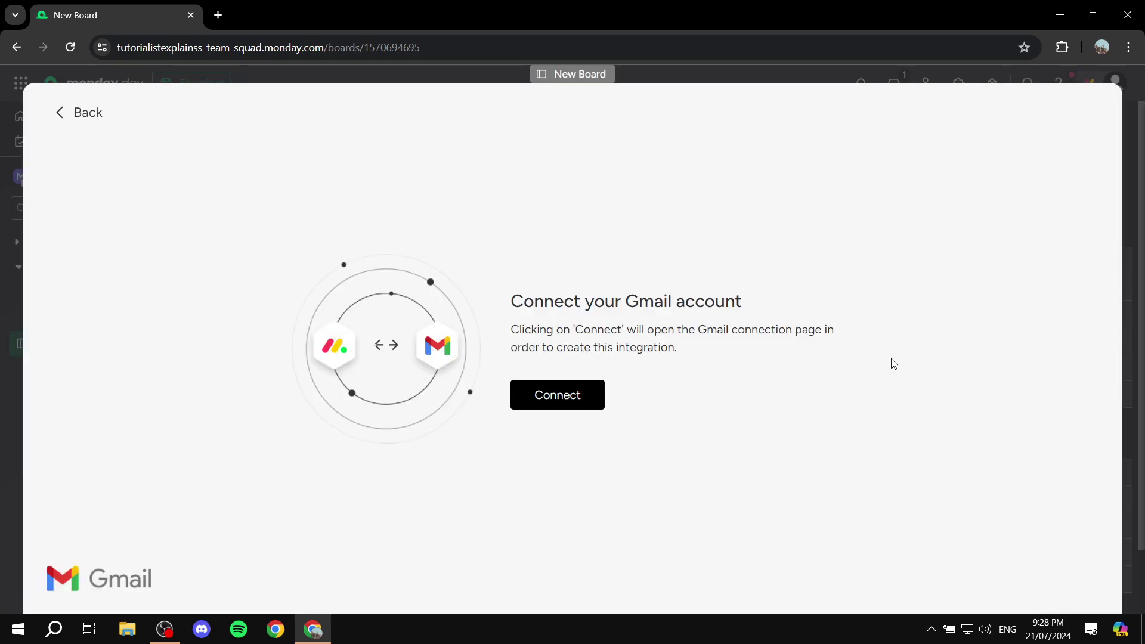
Connect the existing Gmail account and allow monday.com to access it.
{"action": "left_click", "coordinate": [548, 395]}
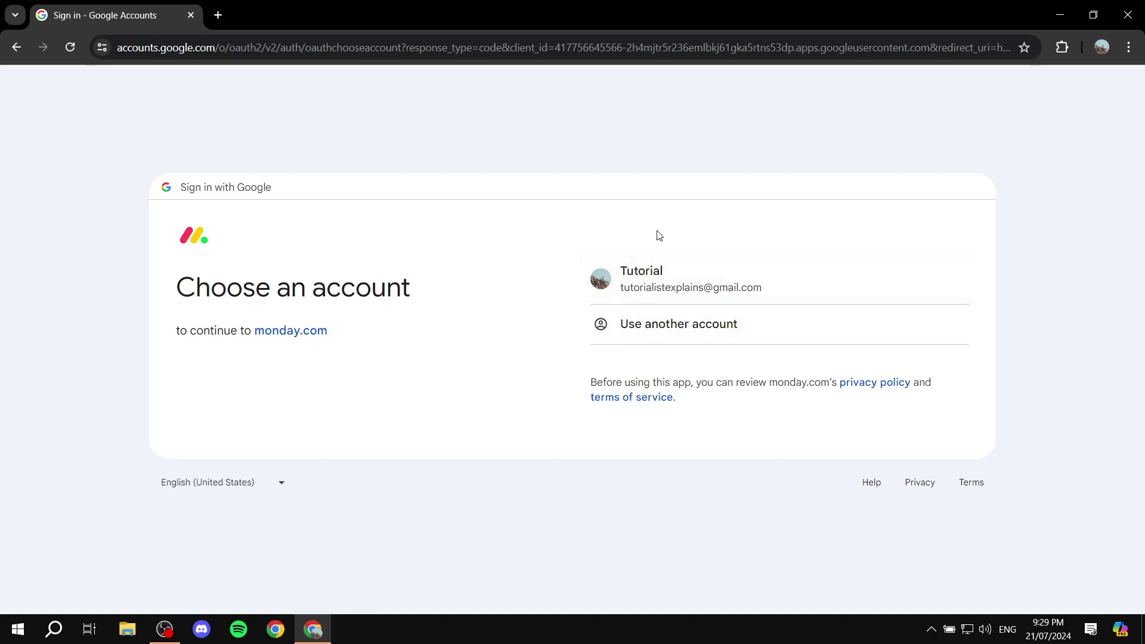
{"action": "left_click", "coordinate": [673, 289]}
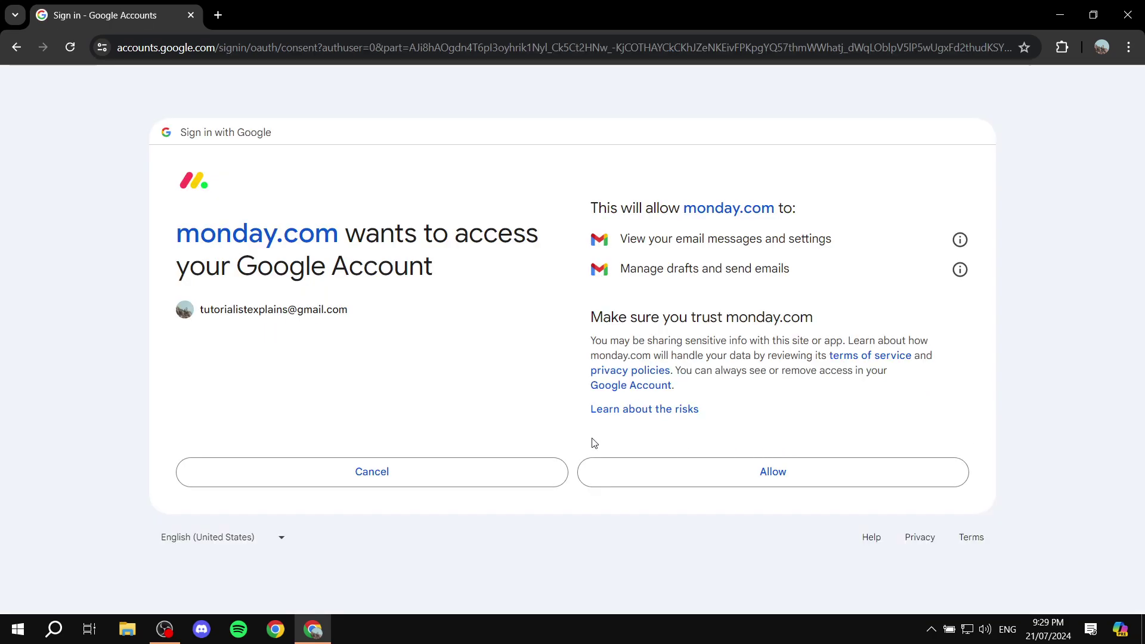
{"action": "left_click", "coordinate": [757, 476]}
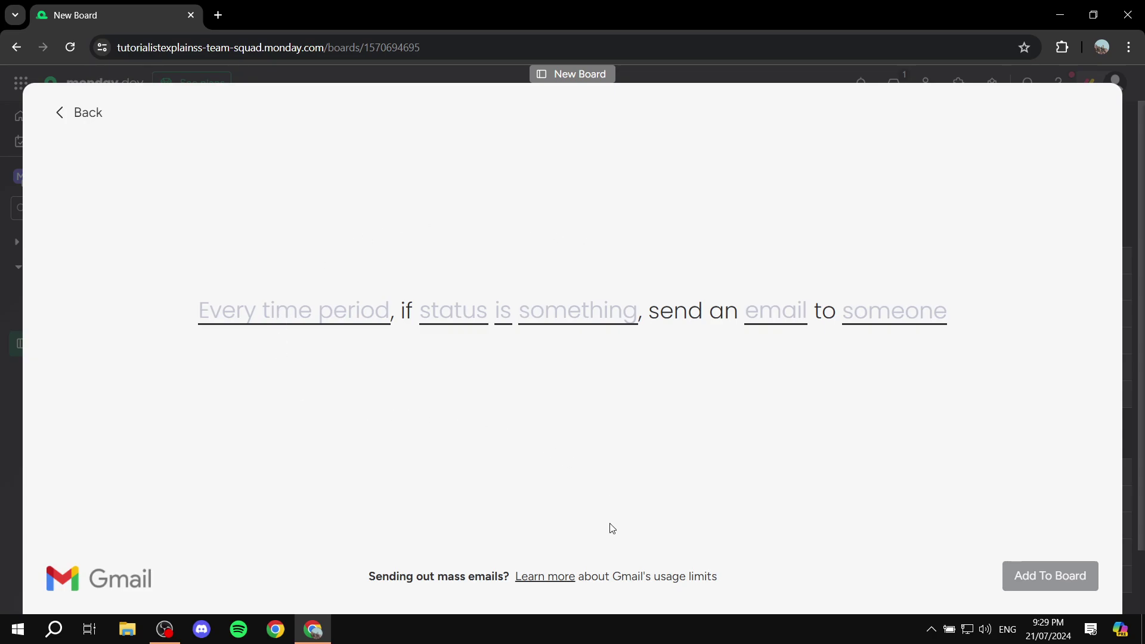
Set the automation's time period to weekly, every 1 week on Friday at 18:00 PM.
{"action": "left_click", "coordinate": [336, 320]}
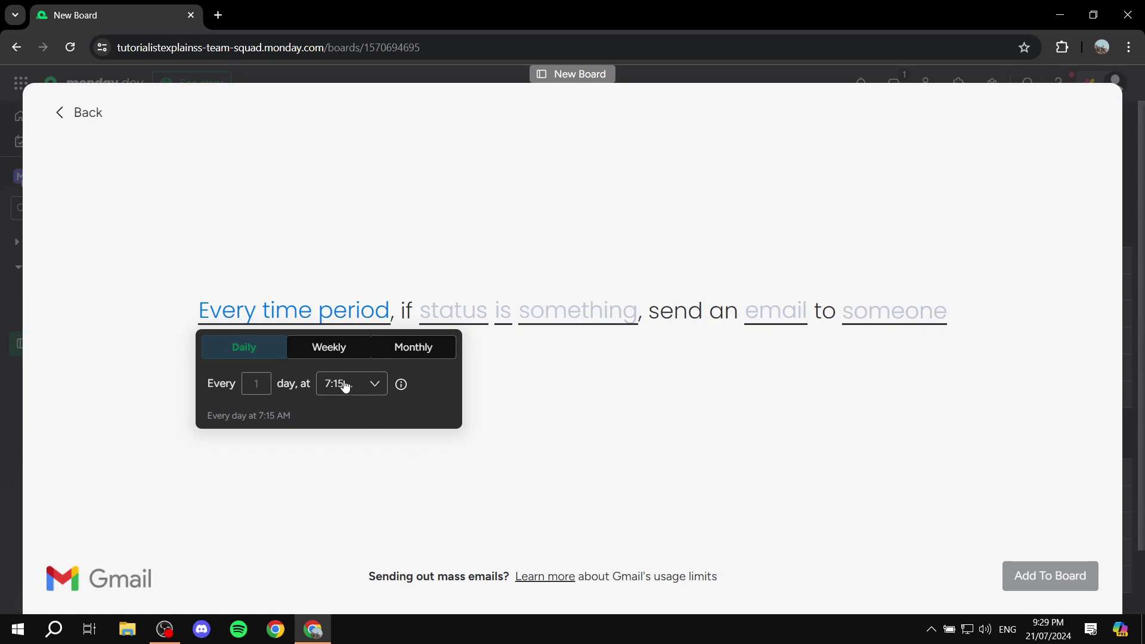
{"action": "left_click", "coordinate": [333, 354]}
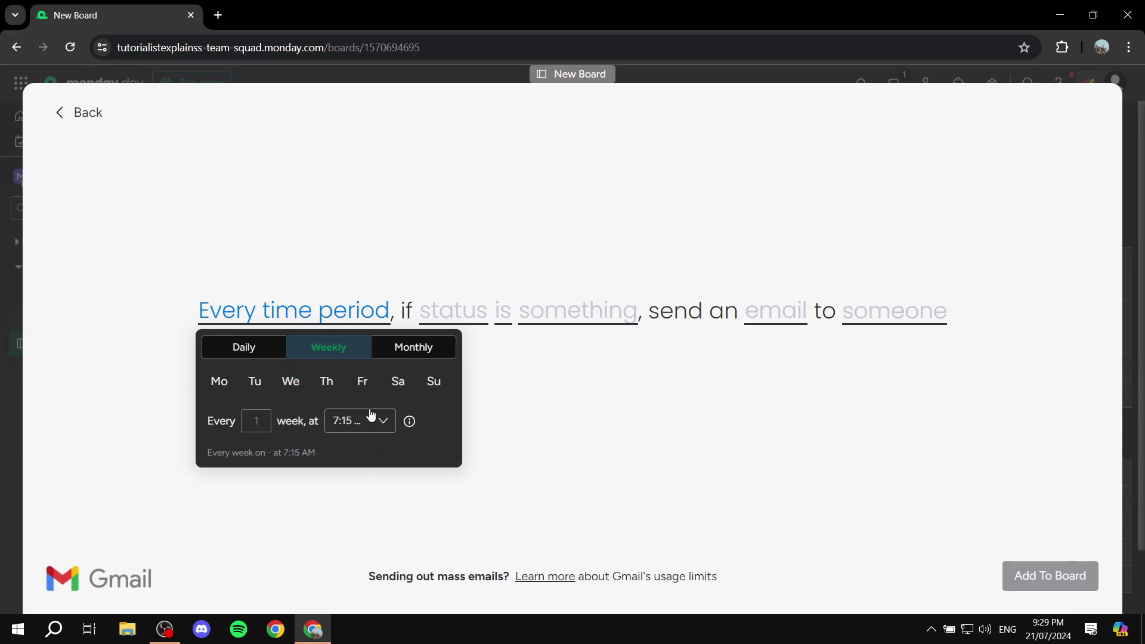
{"action": "left_click", "coordinate": [363, 385]}
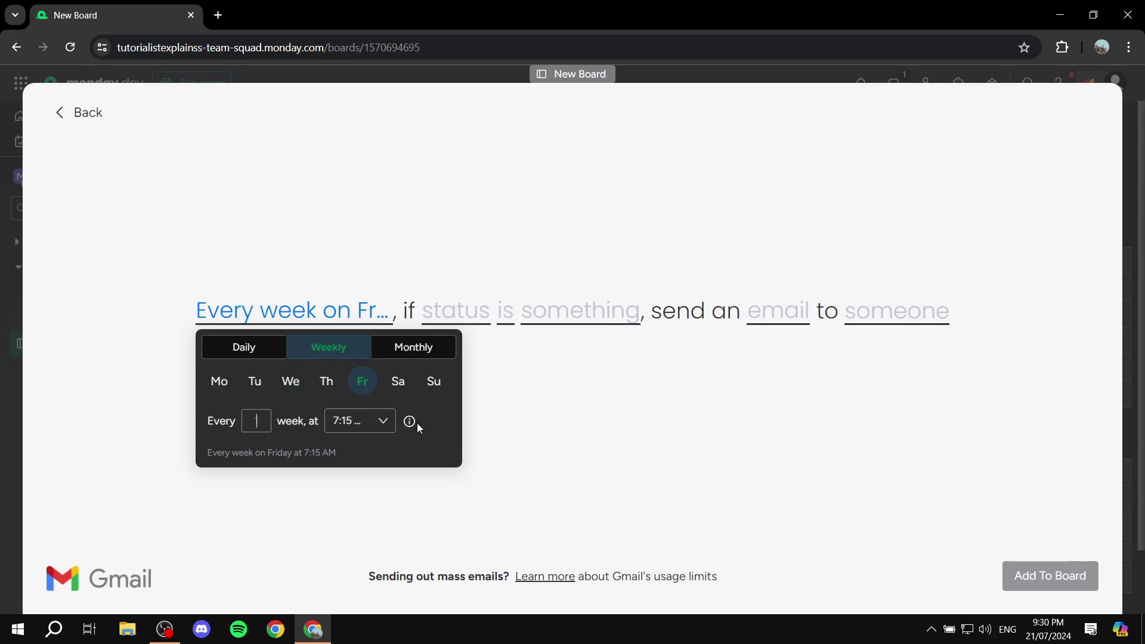
{"action": "left_click", "coordinate": [385, 422]}
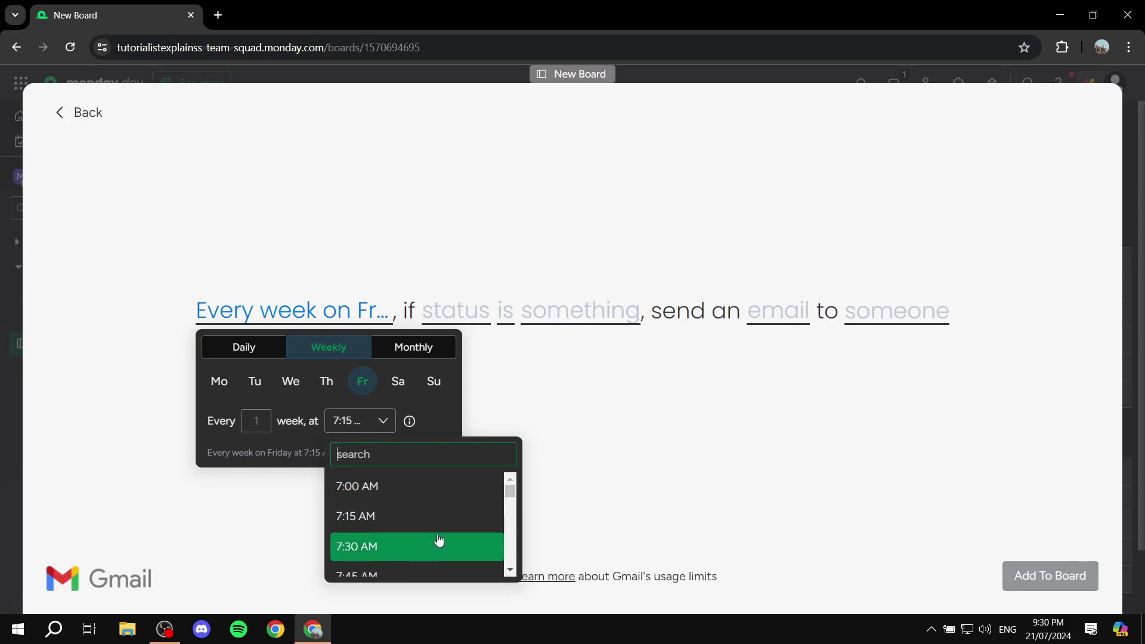
{"action": "scroll", "coordinate": [429, 518], "scroll_direction": "down", "scroll_amount": 6}
{"action": "scroll", "coordinate": [427, 518], "scroll_direction": "down", "scroll_amount": 15}
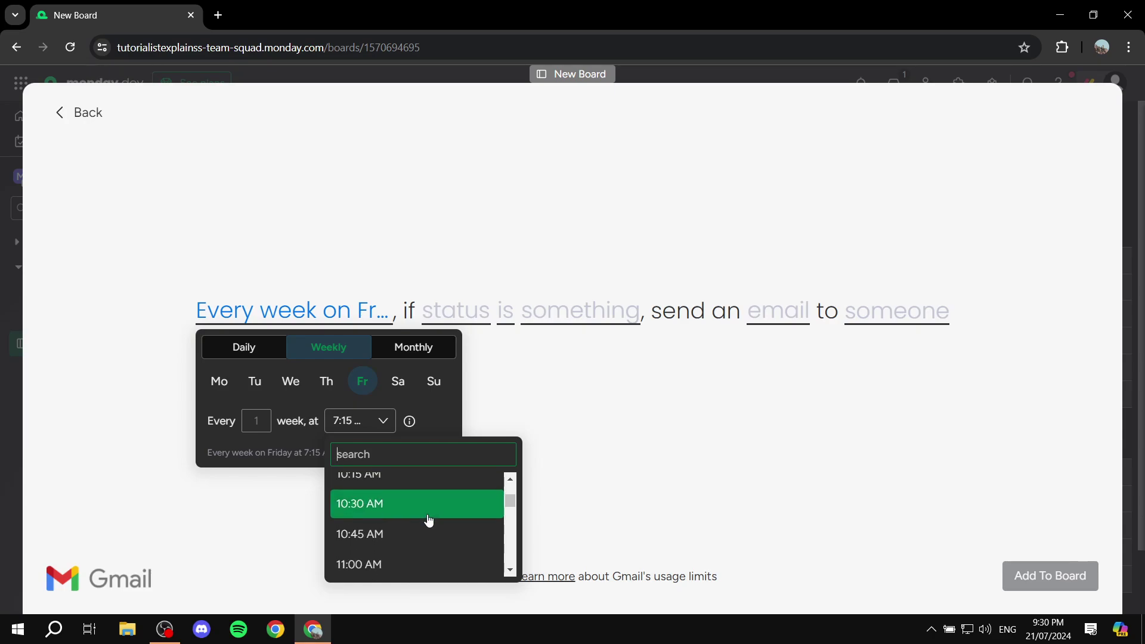
{"action": "scroll", "coordinate": [427, 517], "scroll_direction": "up", "scroll_amount": 2}
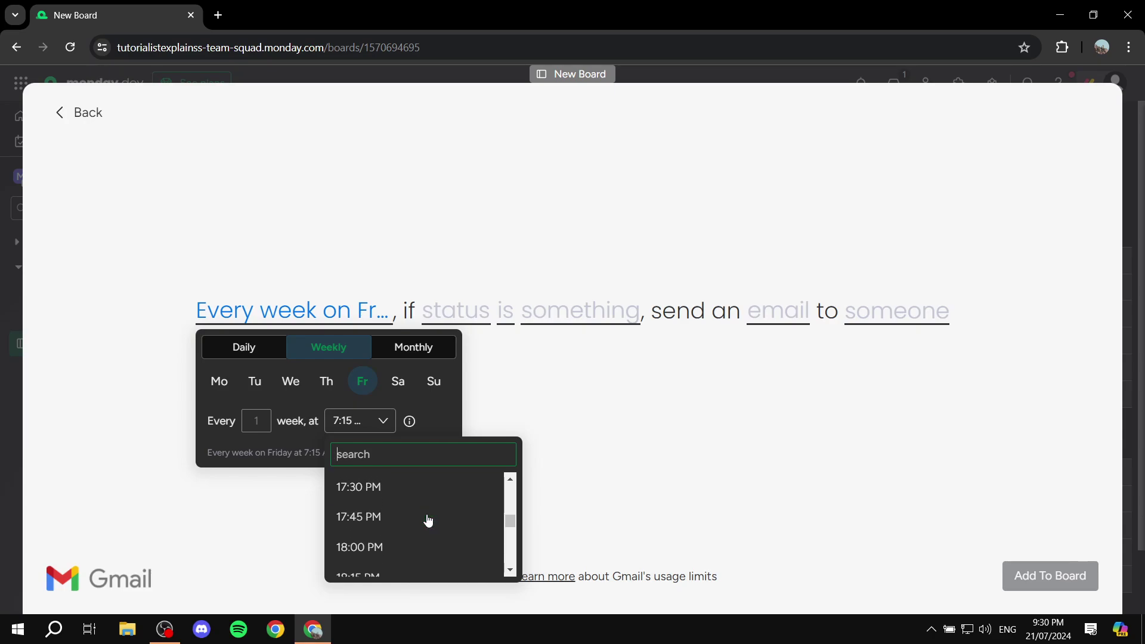
{"action": "left_click", "coordinate": [399, 546]}
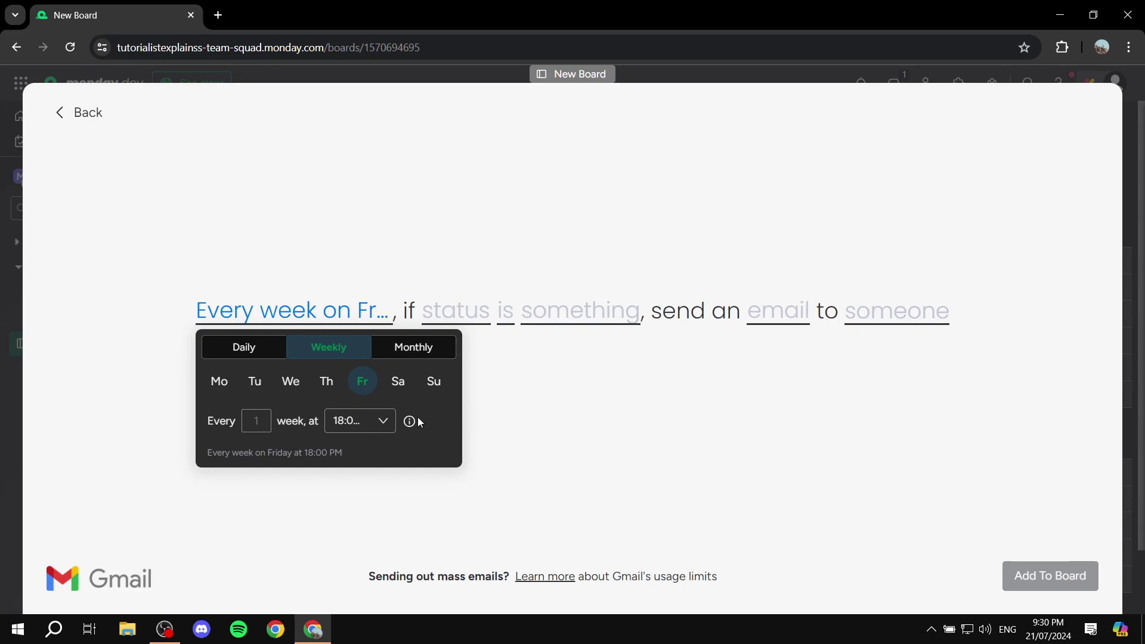
{"action": "type", "text": "1"}
{"action": "left_click", "coordinate": [366, 428]}
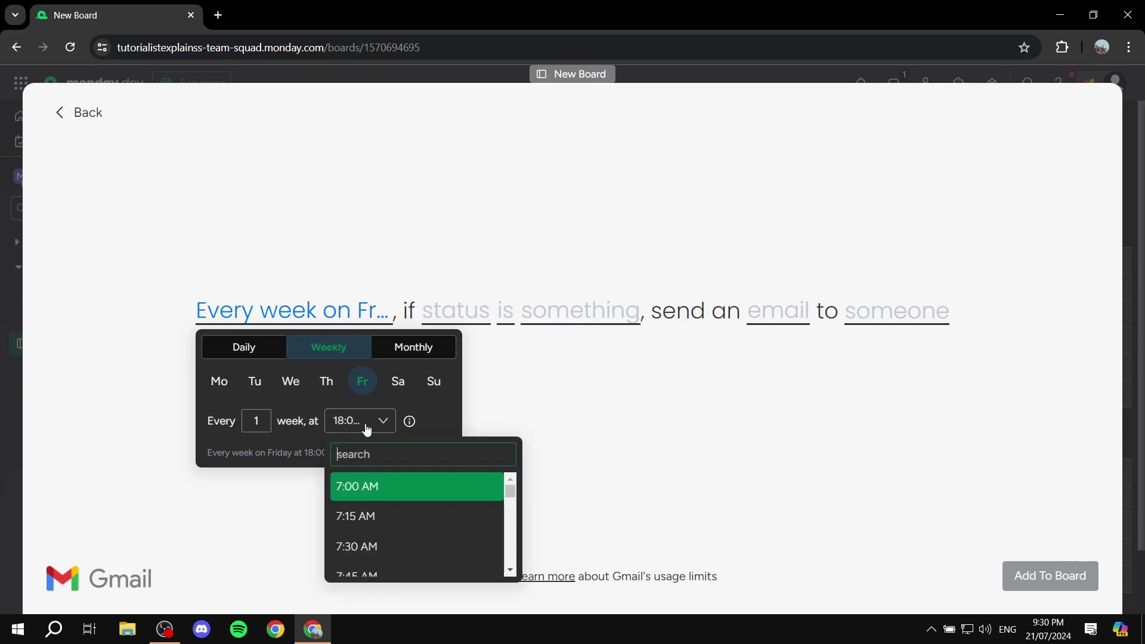
{"action": "left_click", "coordinate": [449, 422]}
{"action": "left_click", "coordinate": [496, 350]}
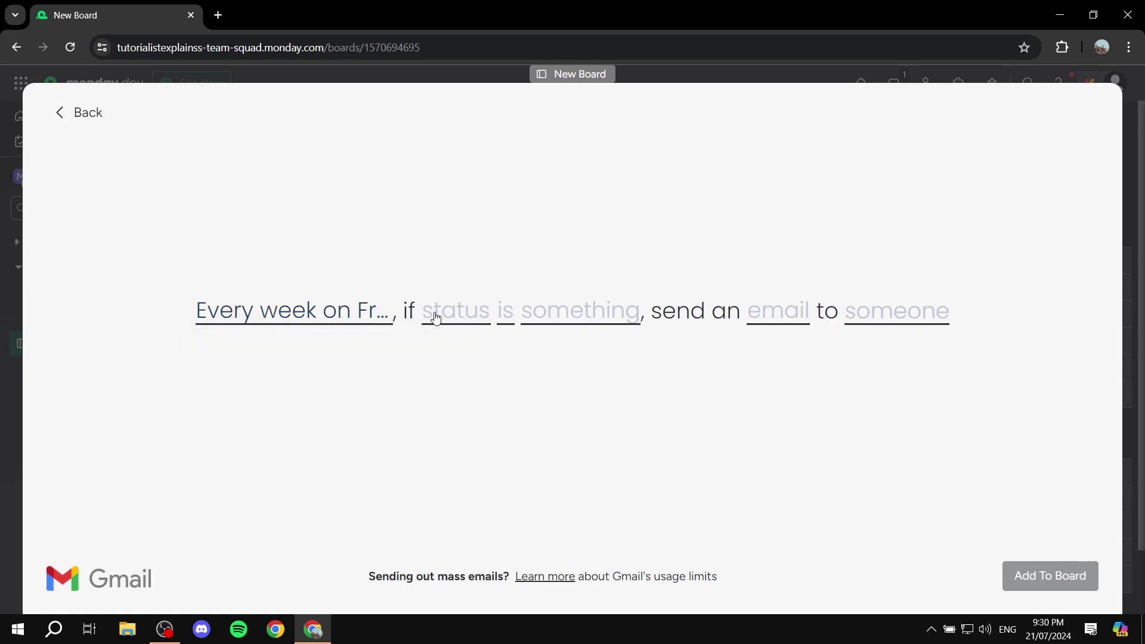
Set the automation's condition to the Status column, "is", with the value Done.
{"action": "left_click", "coordinate": [486, 325]}
{"action": "left_click", "coordinate": [475, 376]}
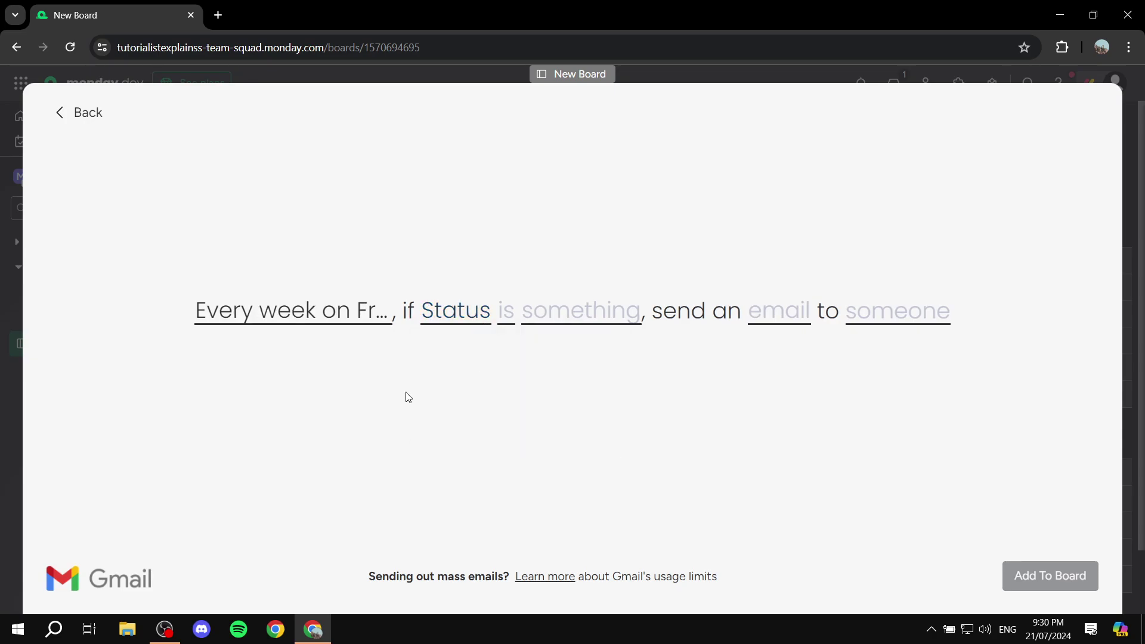
{"action": "left_click", "coordinate": [510, 321]}
{"action": "left_click", "coordinate": [570, 386]}
{"action": "left_click", "coordinate": [510, 321]}
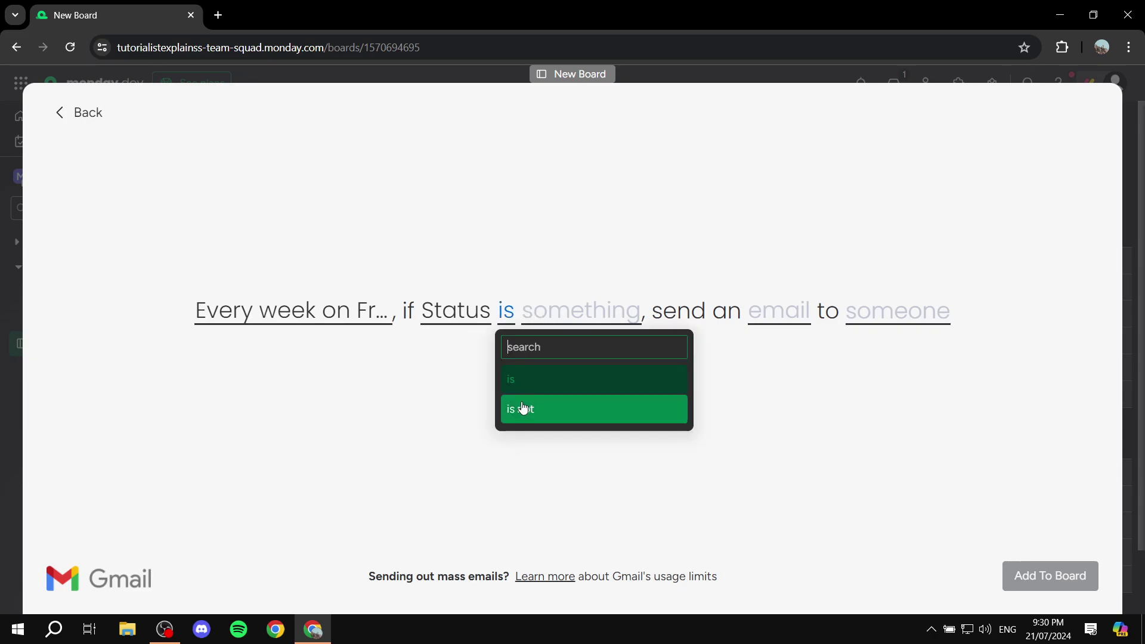
{"action": "left_click", "coordinate": [479, 357]}
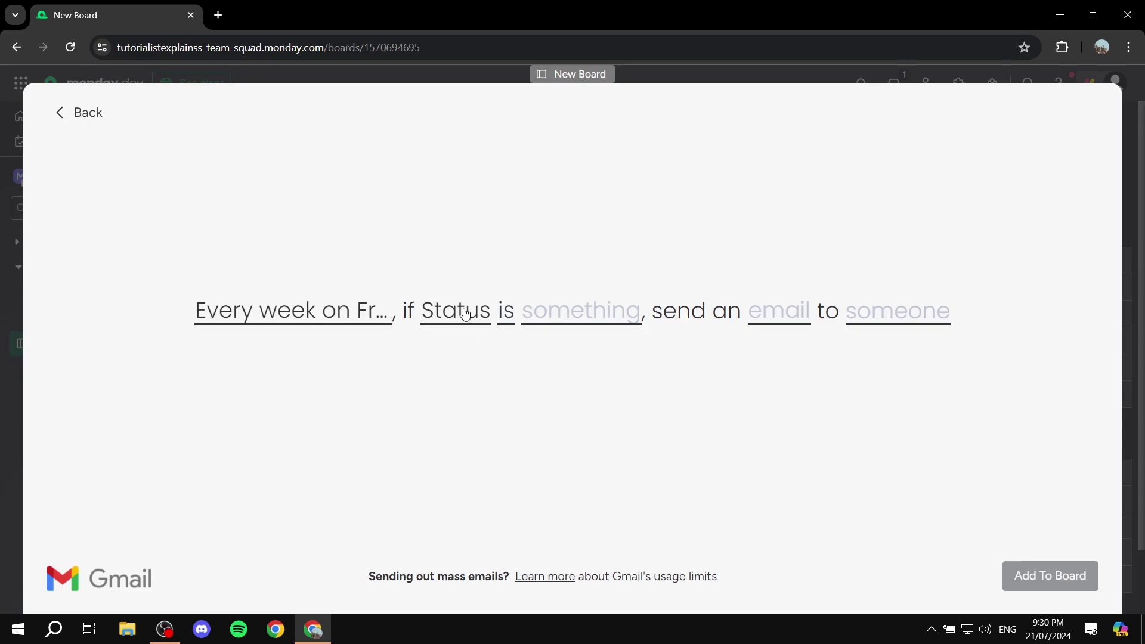
{"action": "left_click", "coordinate": [458, 312]}
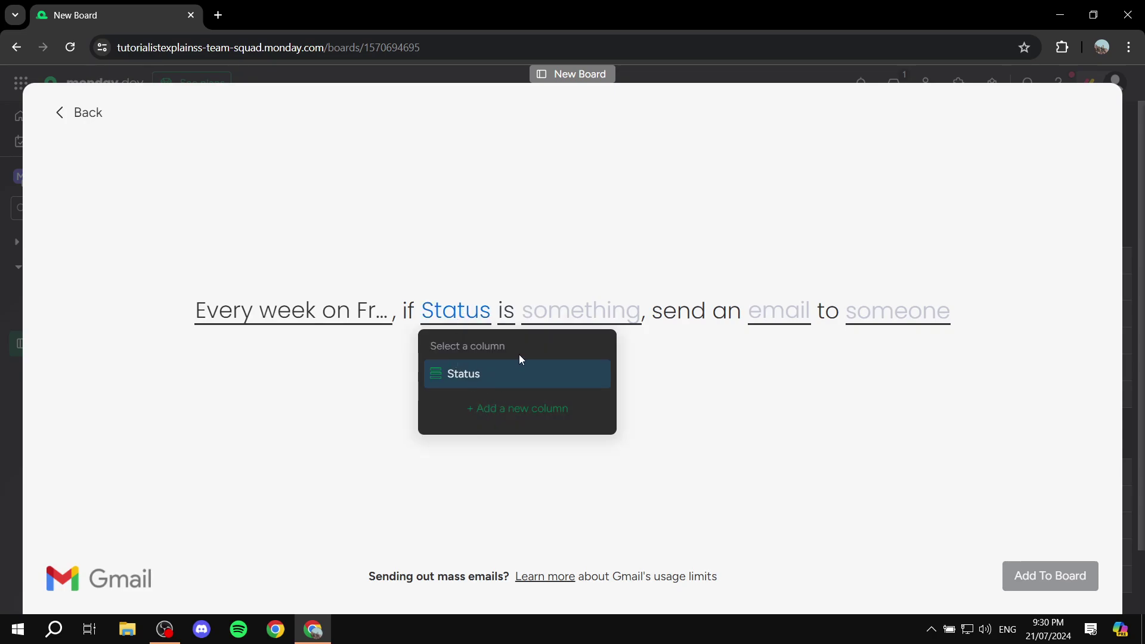
{"action": "left_click", "coordinate": [607, 372]}
{"action": "left_click", "coordinate": [597, 318]}
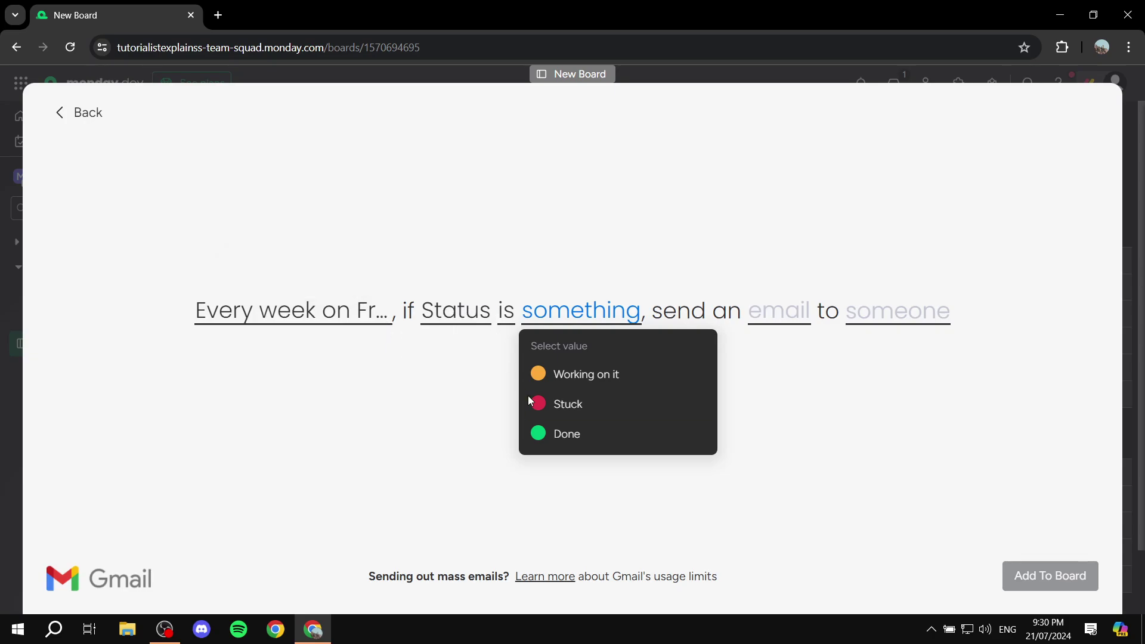
{"action": "left_click", "coordinate": [582, 443]}
Look through the recipient options, including the People column and Team choices, and set the automation's email recipient to Me.
{"action": "left_click", "coordinate": [760, 318]}
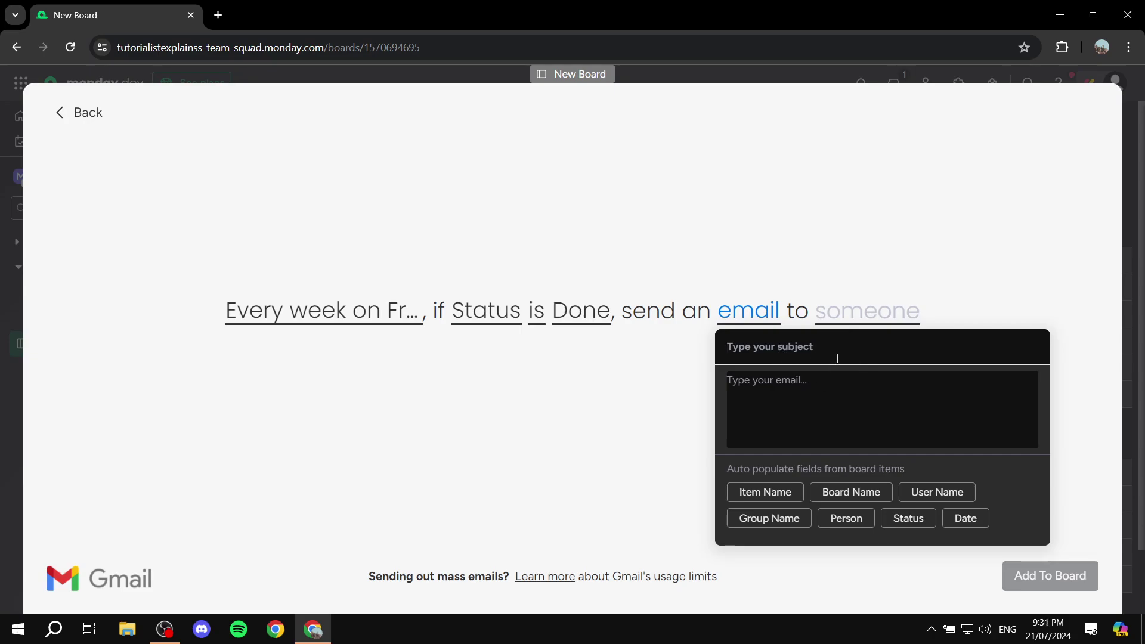
{"action": "left_click", "coordinate": [864, 314]}
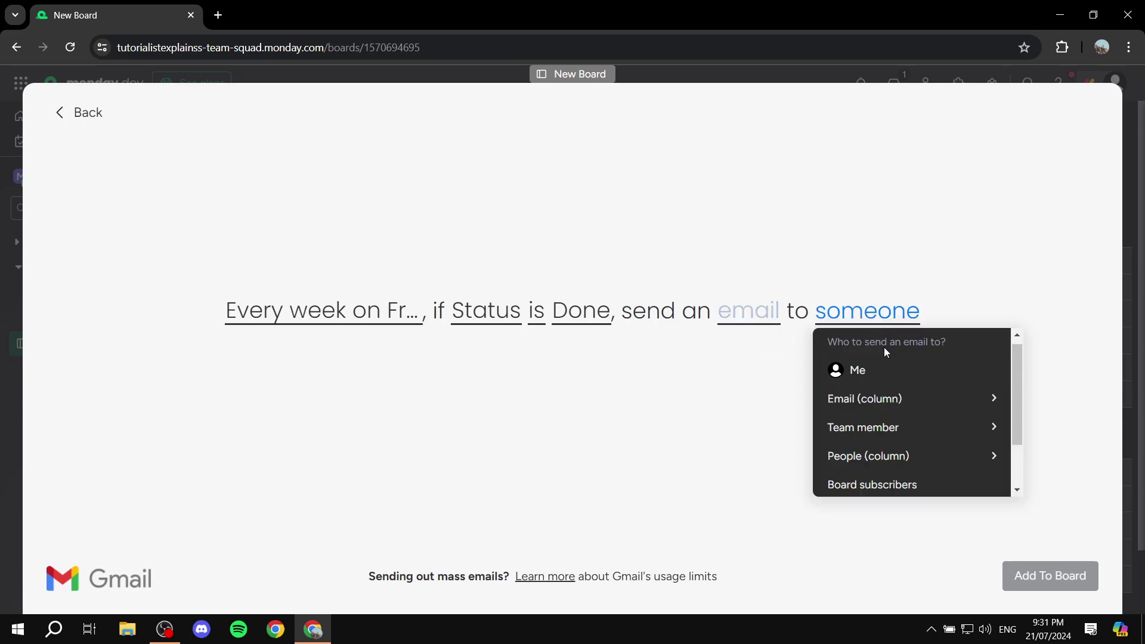
{"action": "scroll", "coordinate": [901, 438], "scroll_direction": "down", "scroll_amount": 2}
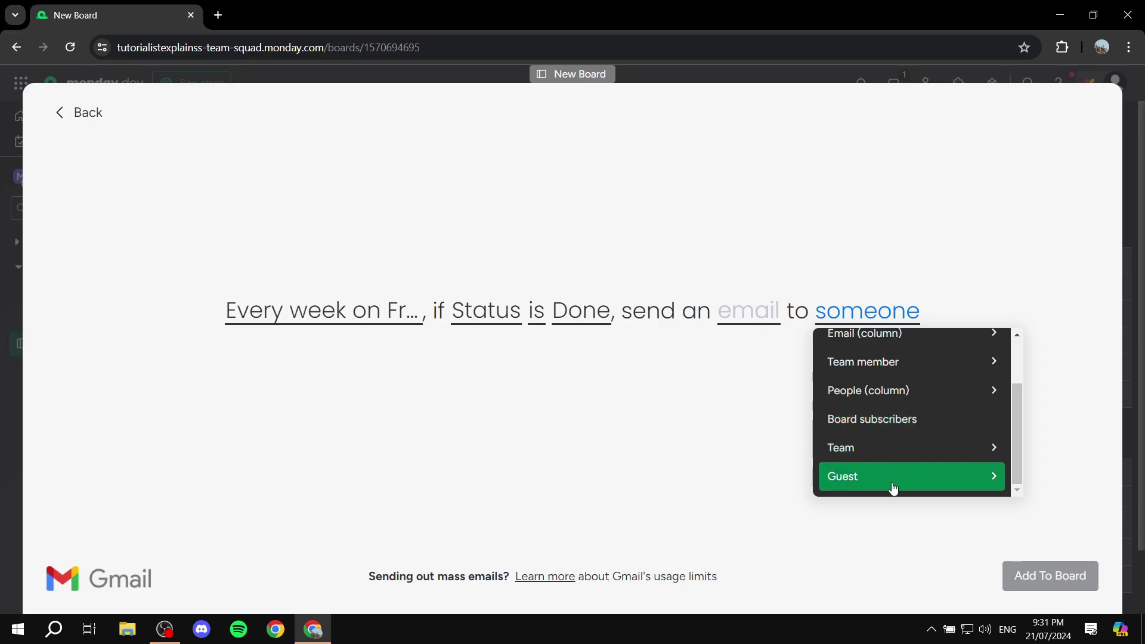
{"action": "scroll", "coordinate": [978, 437], "scroll_direction": "up", "scroll_amount": 2}
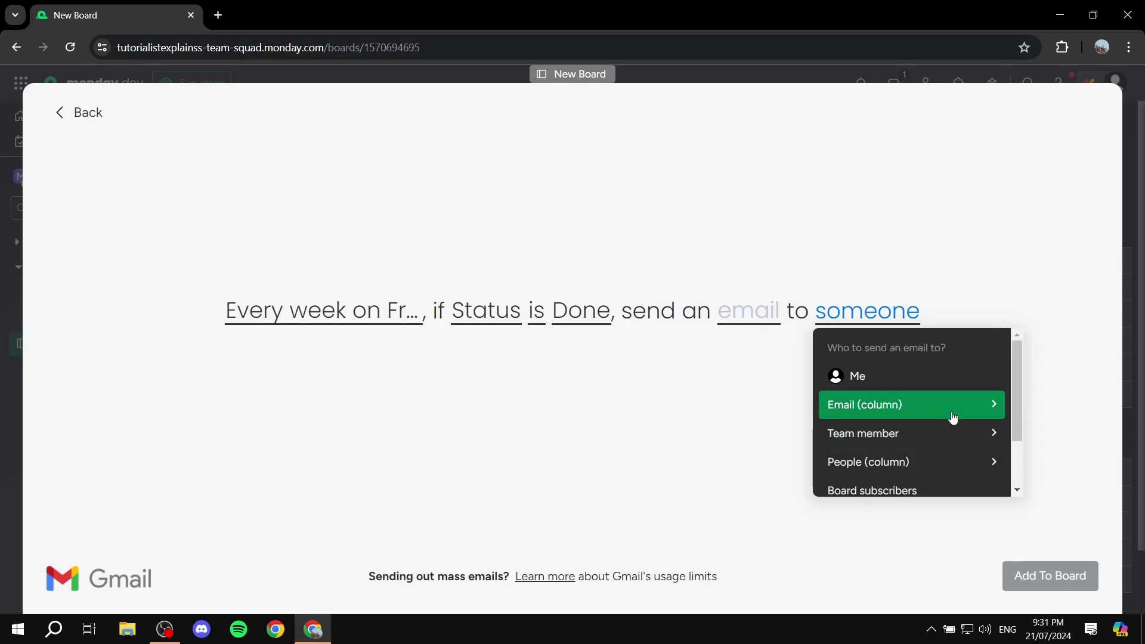
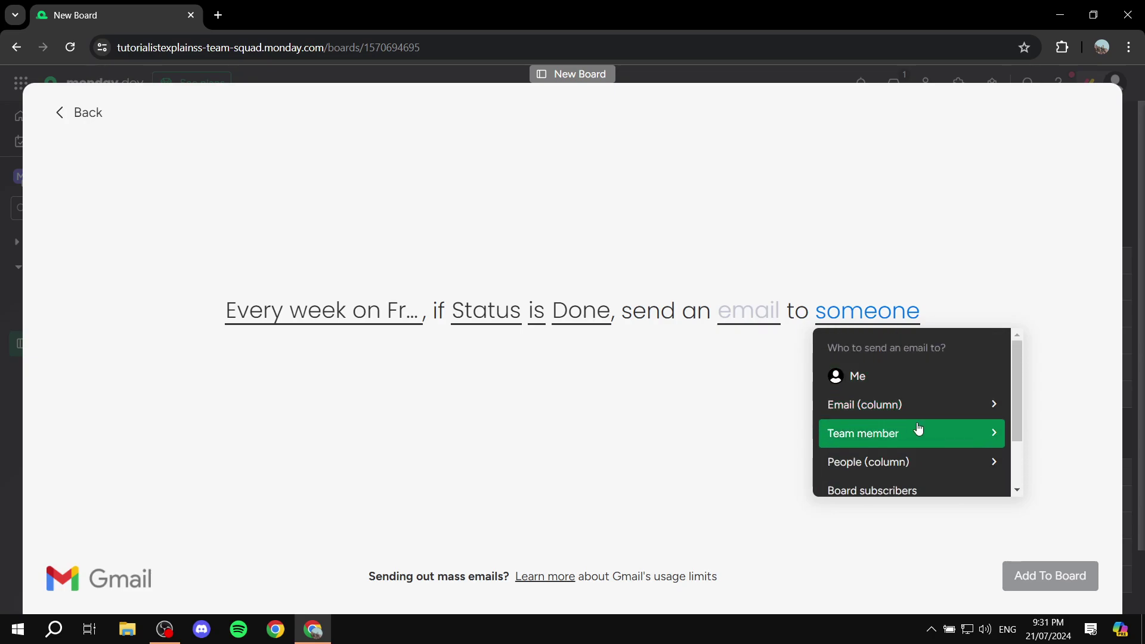
{"action": "scroll", "coordinate": [911, 444], "scroll_direction": "down", "scroll_amount": 2}
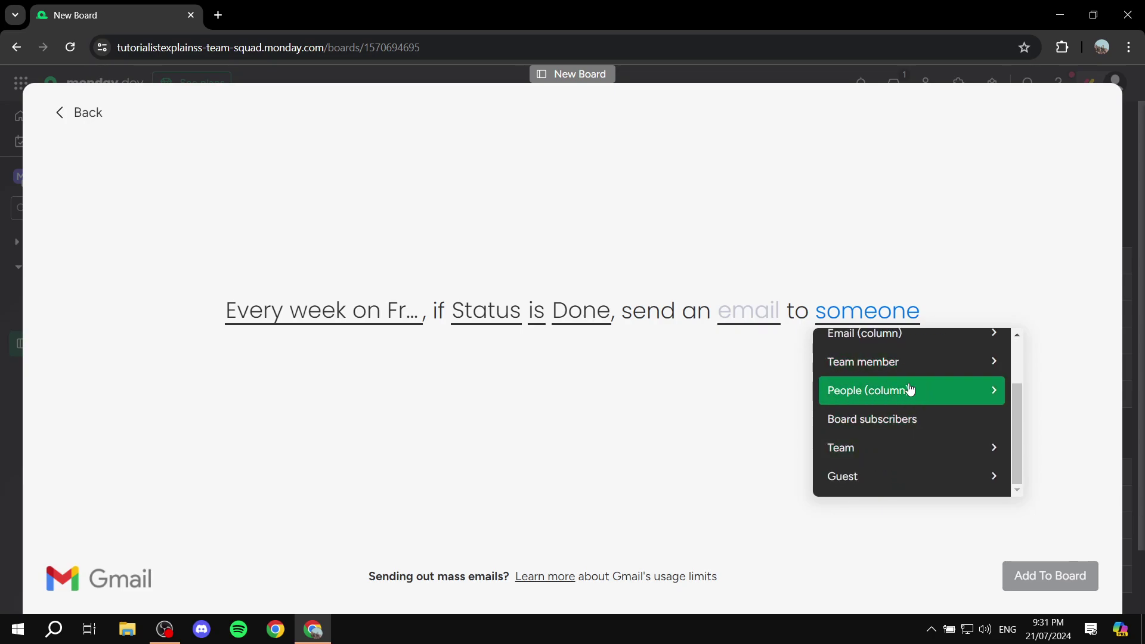
{"action": "left_click", "coordinate": [1000, 394]}
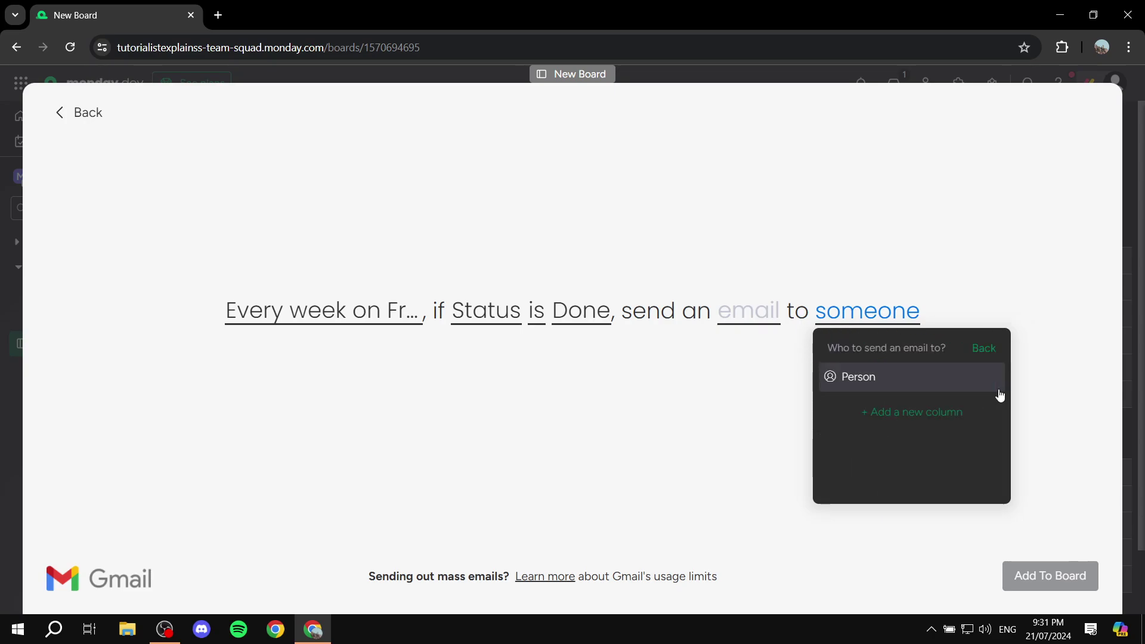
{"action": "left_click", "coordinate": [992, 351]}
{"action": "scroll", "coordinate": [922, 434], "scroll_direction": "down", "scroll_amount": 2}
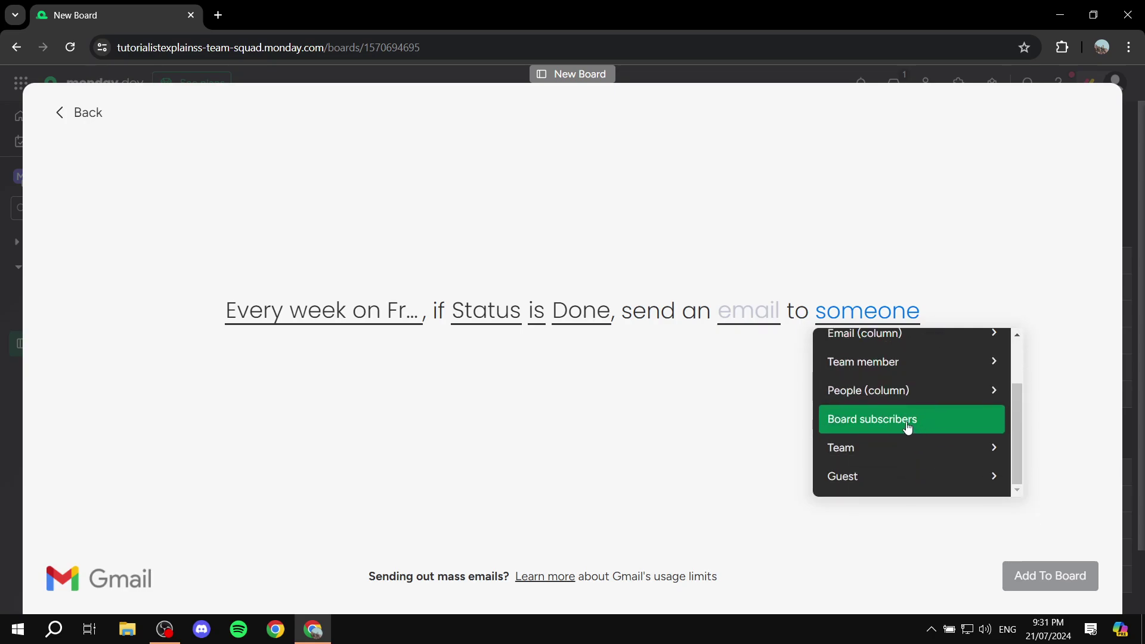
{"action": "scroll", "coordinate": [933, 437], "scroll_direction": "up", "scroll_amount": 2}
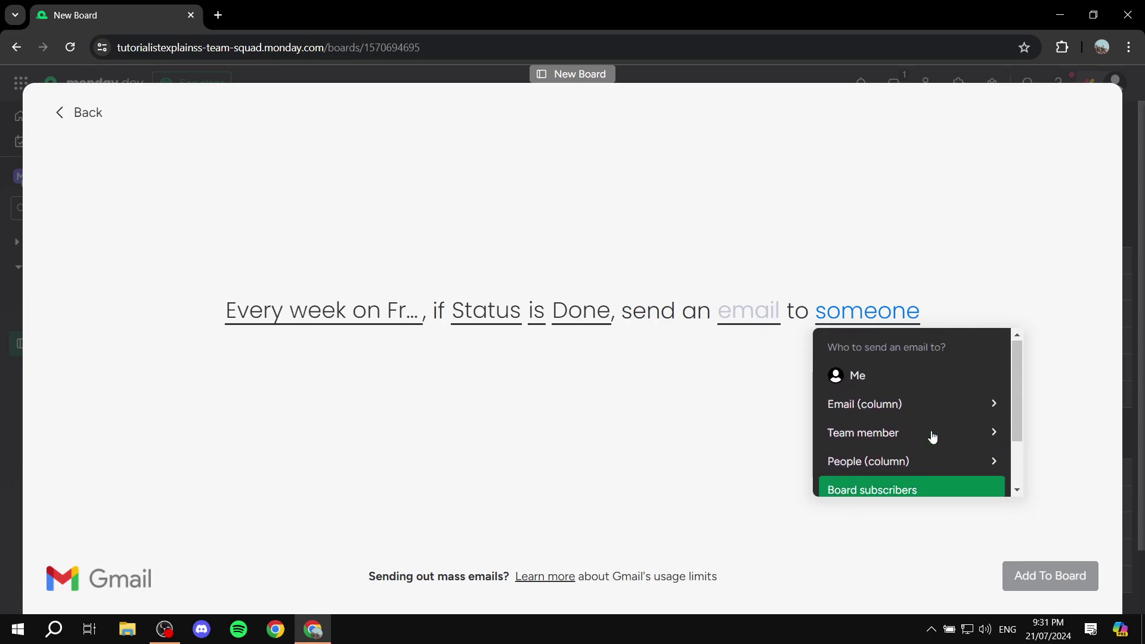
{"action": "scroll", "coordinate": [901, 393], "scroll_direction": "down", "scroll_amount": 2}
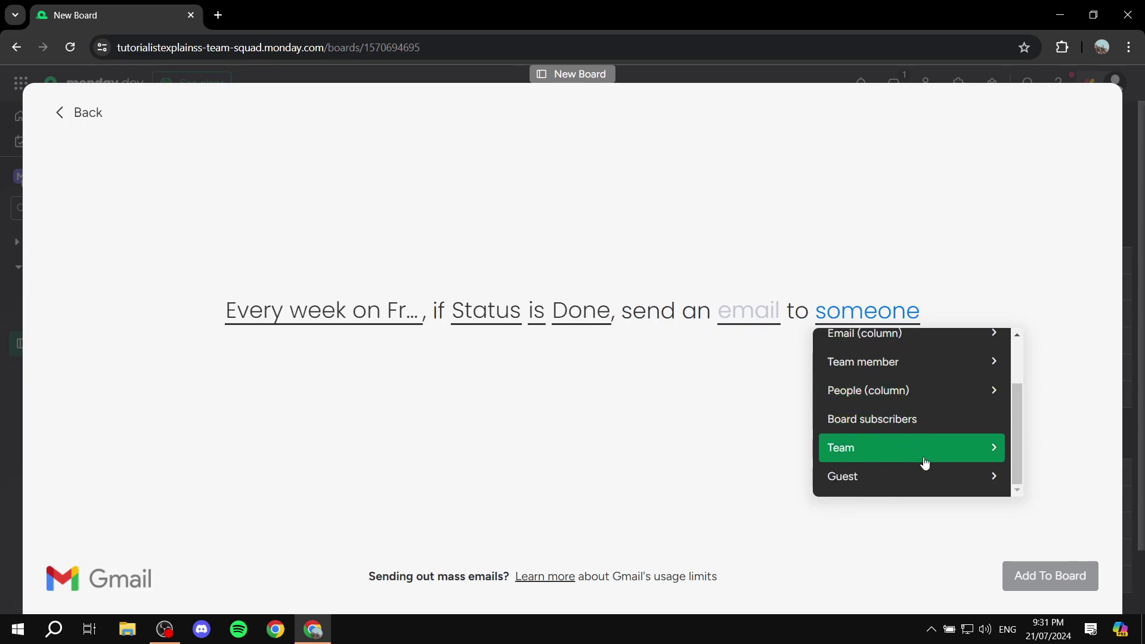
{"action": "left_click", "coordinate": [993, 452]}
{"action": "left_click", "coordinate": [999, 351]}
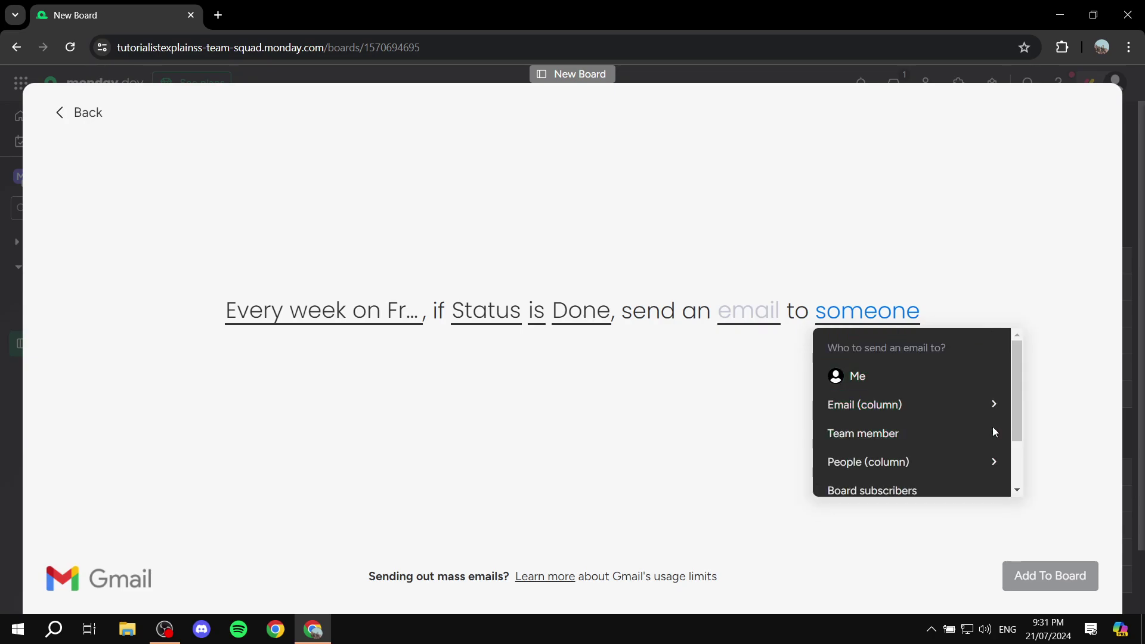
{"action": "left_click", "coordinate": [933, 387]}
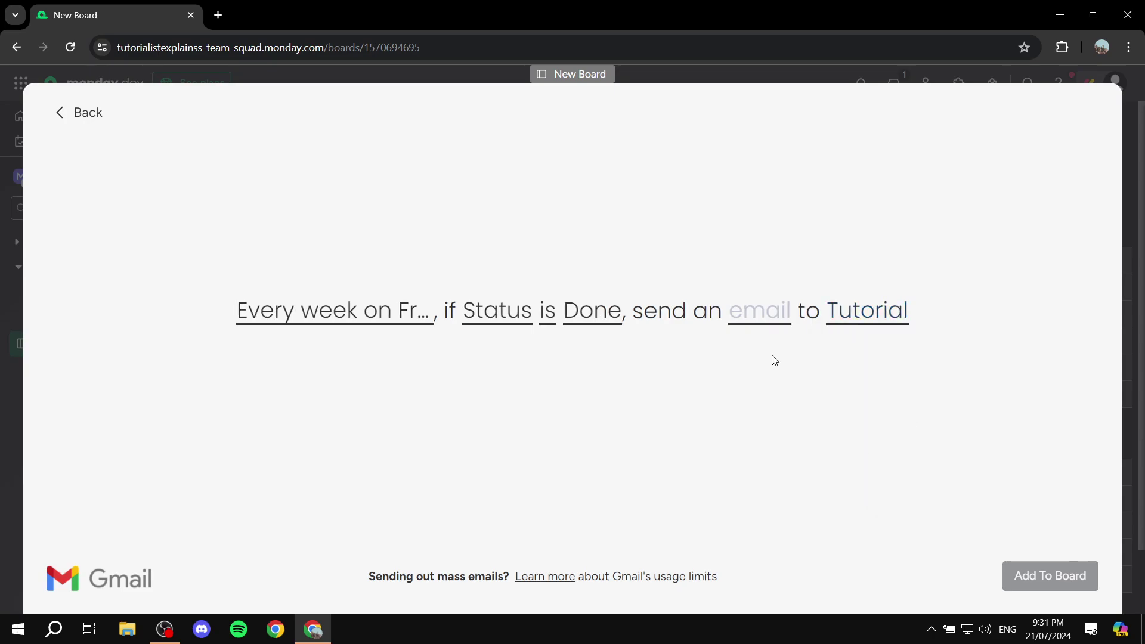
Compose the email with the subject "Task is done" and the body "Test", and add the automation to the board.
{"action": "left_click", "coordinate": [774, 330]}
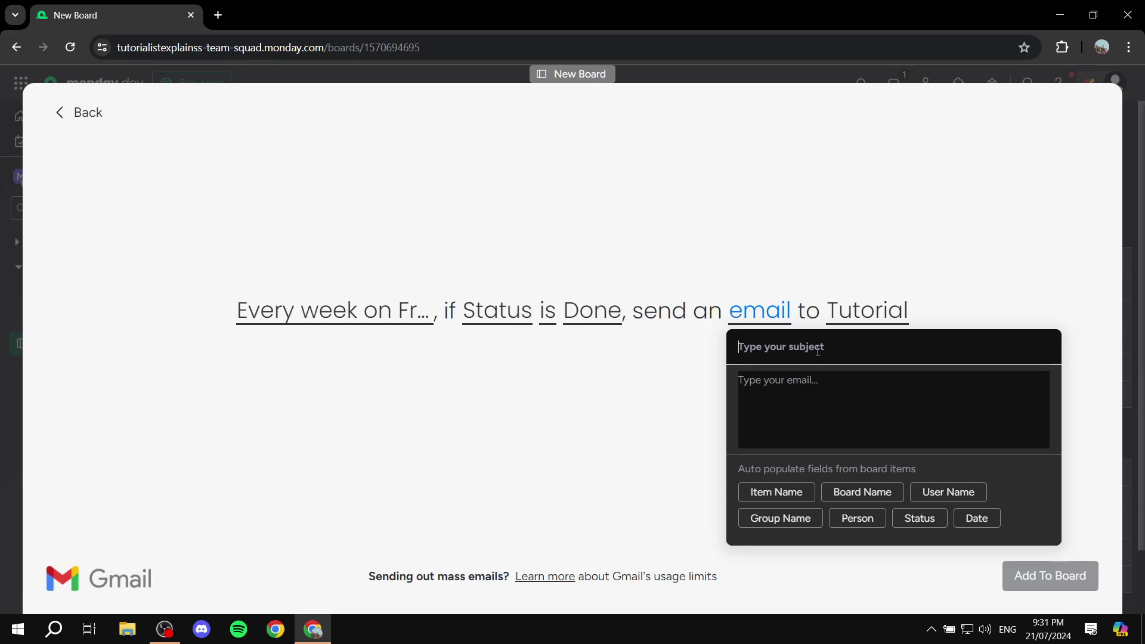
{"action": "type", "text": "T"}
{"action": "type", "text": "ask is do"}
{"action": "type", "text": "T"}
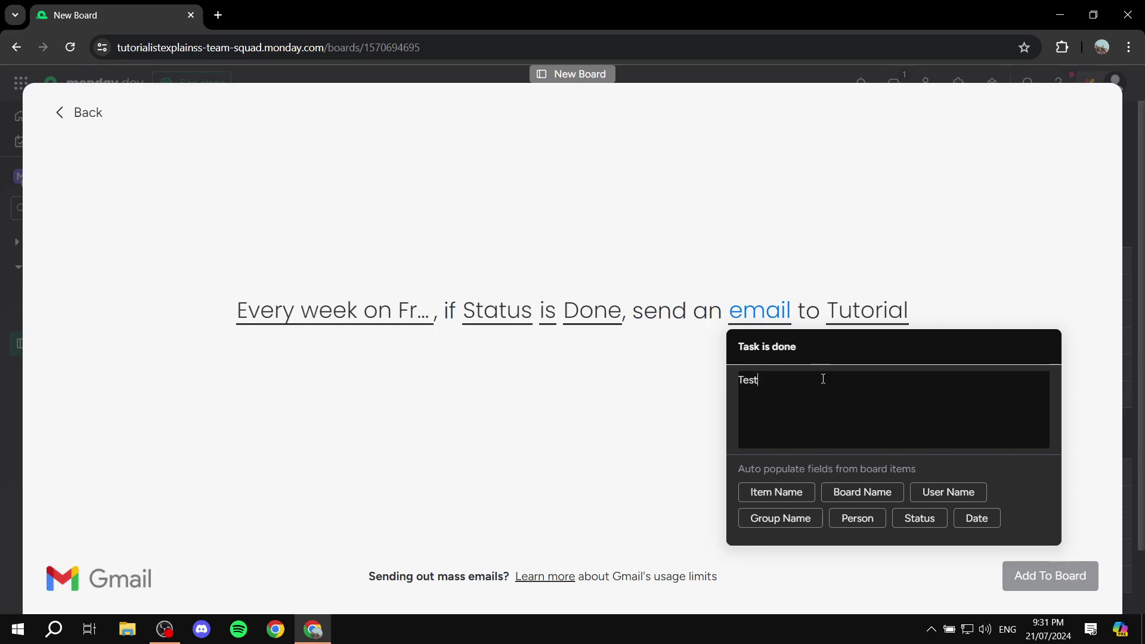
{"action": "left_click", "coordinate": [689, 501]}
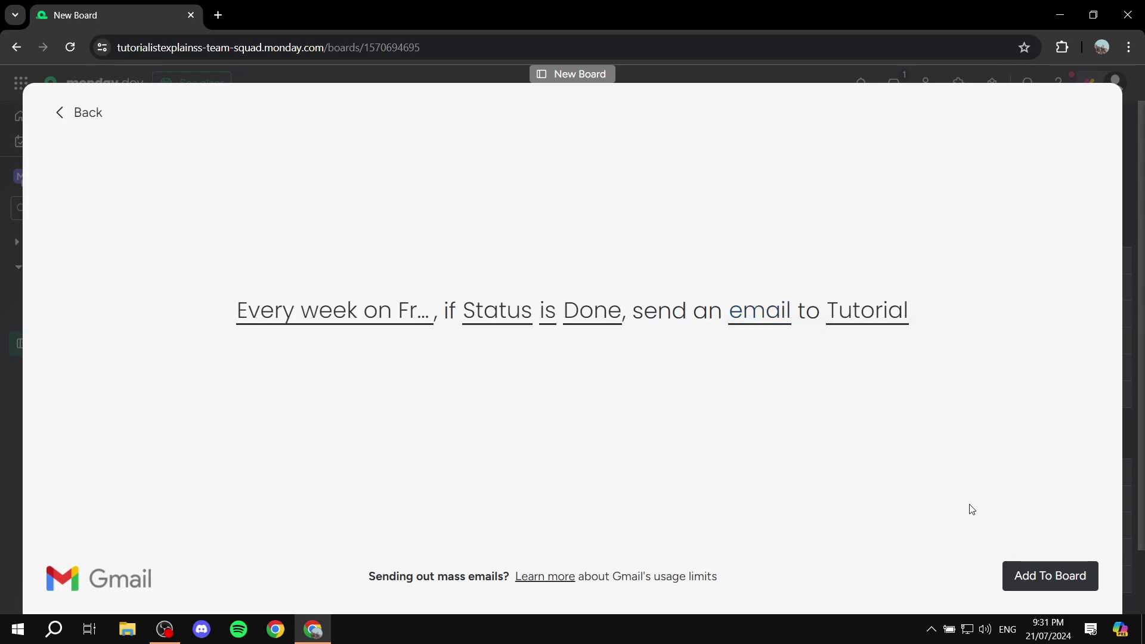
{"action": "left_click", "coordinate": [1025, 574]}
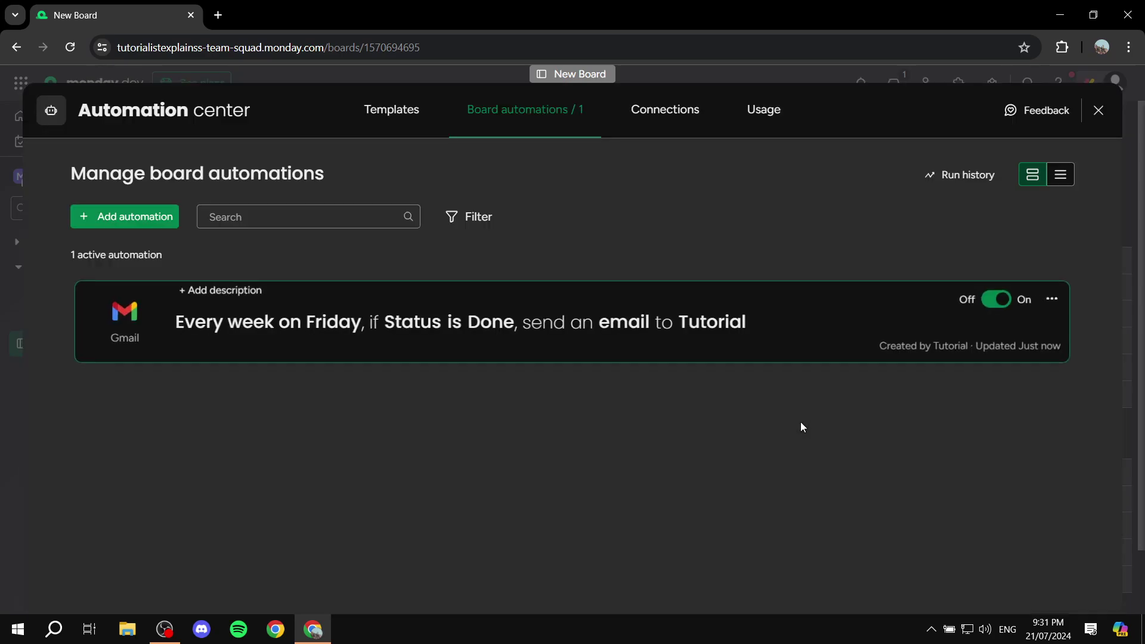
Look through the automation templates, including the custom automation option and the Basic templates, and return to the board.
{"action": "left_click", "coordinate": [148, 217]}
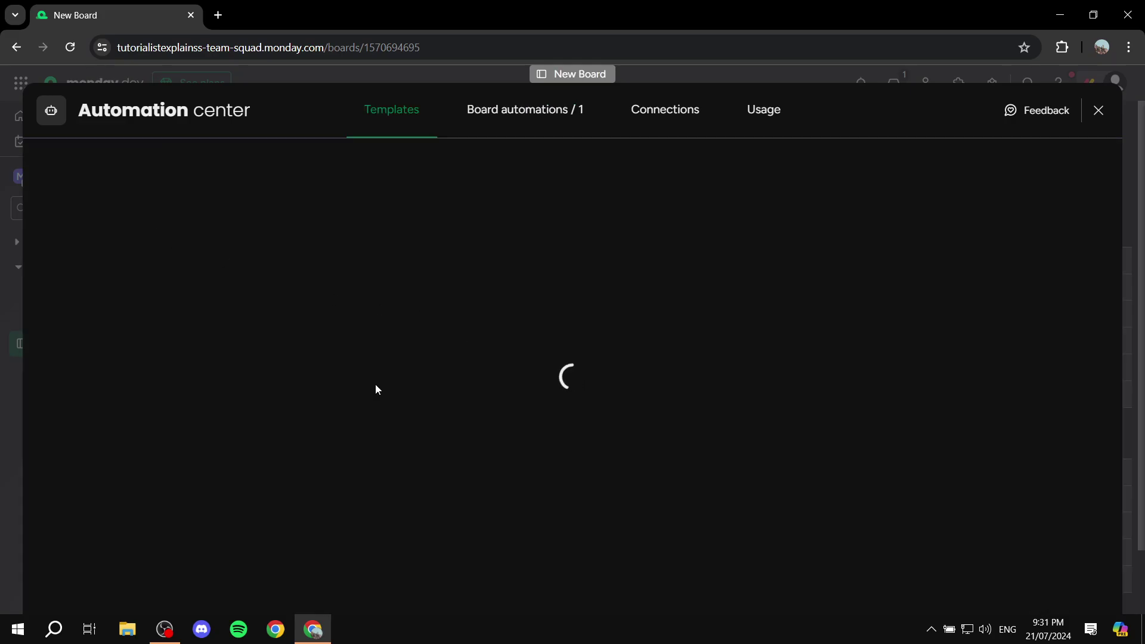
{"action": "scroll", "coordinate": [656, 357], "scroll_direction": "down", "scroll_amount": 5}
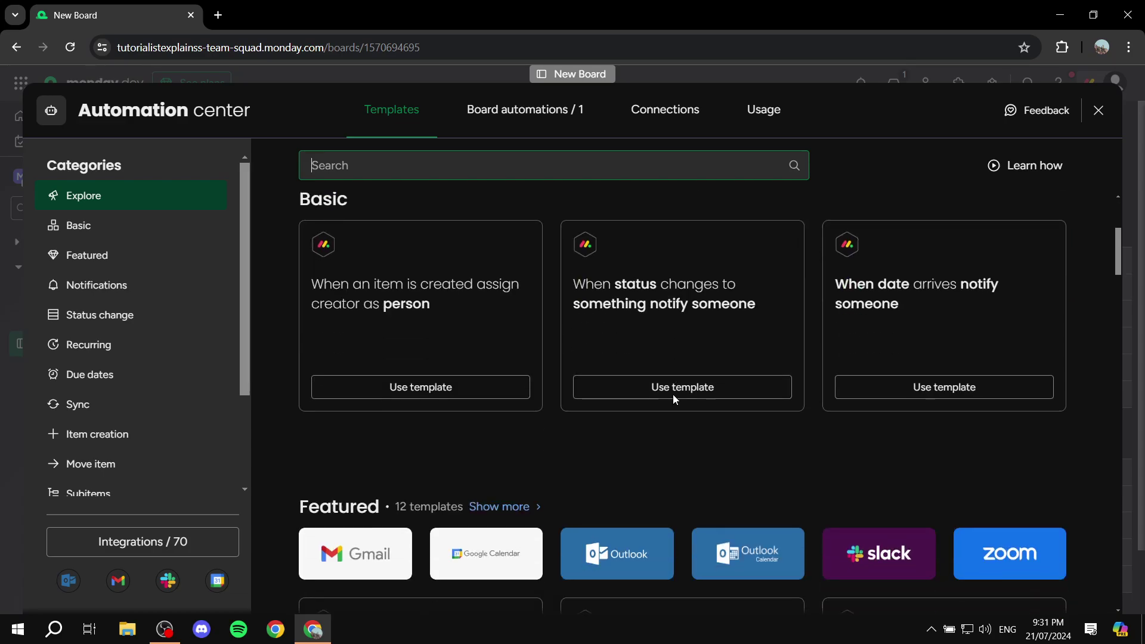
{"action": "scroll", "coordinate": [606, 318], "scroll_direction": "up", "scroll_amount": 2}
{"action": "scroll", "coordinate": [607, 318], "scroll_direction": "down", "scroll_amount": 1}
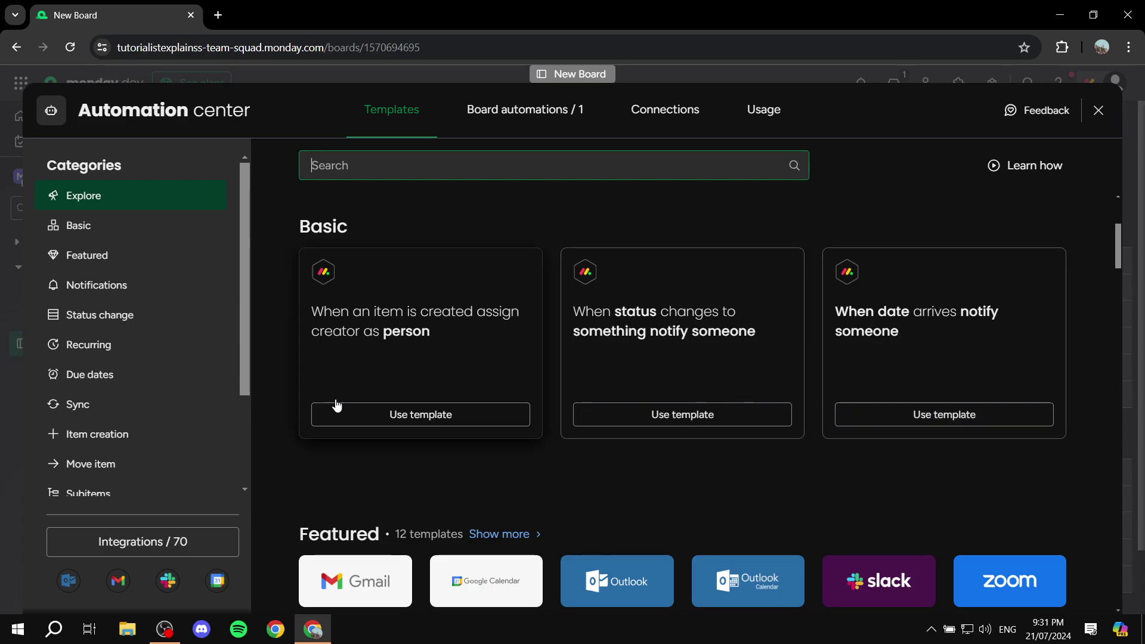
{"action": "scroll", "coordinate": [990, 391], "scroll_direction": "up", "scroll_amount": 3}
{"action": "scroll", "coordinate": [860, 409], "scroll_direction": "down", "scroll_amount": 2}
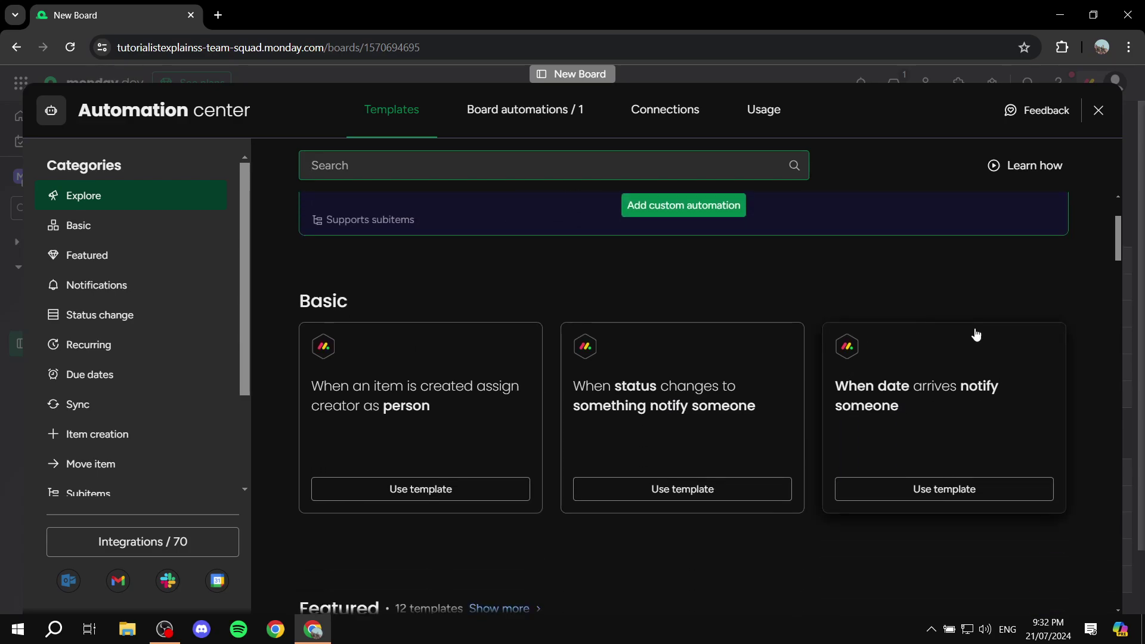
{"action": "scroll", "coordinate": [504, 117], "scroll_direction": "up", "scroll_amount": 2}
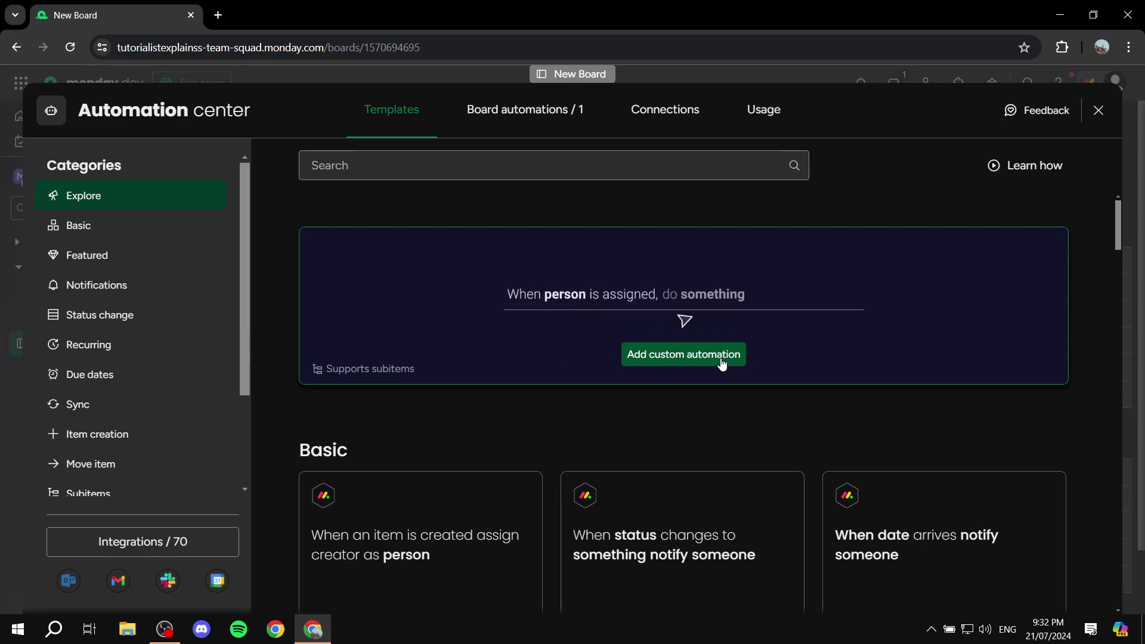
{"action": "left_click", "coordinate": [1097, 112]}
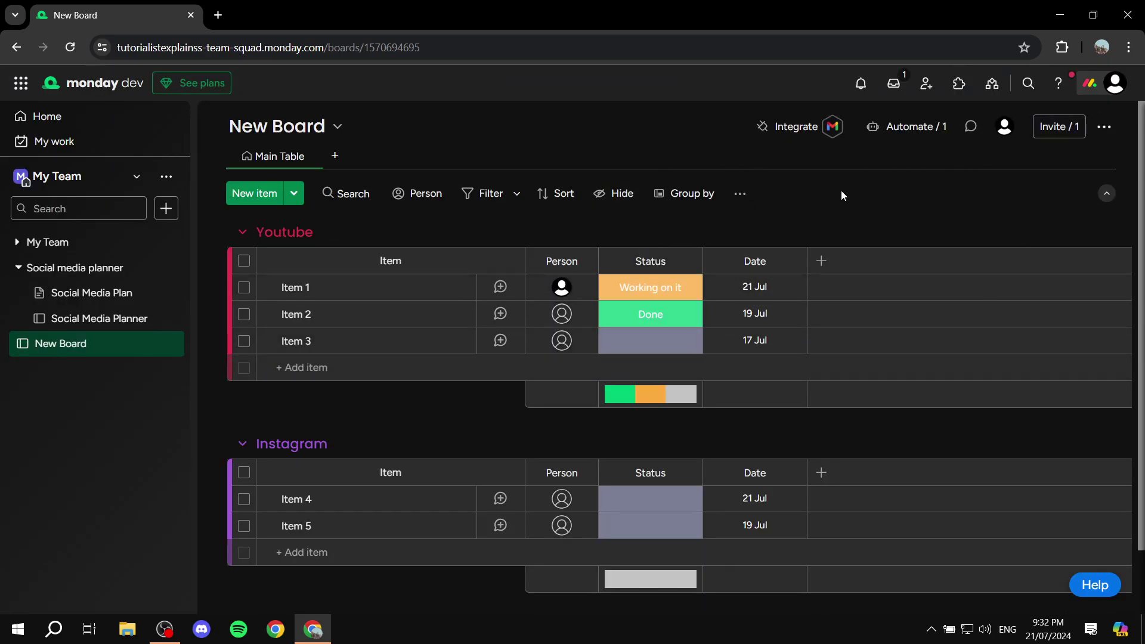
Browse the integrations available for the board and show the Outlook templates.
{"action": "left_click", "coordinate": [786, 131]}
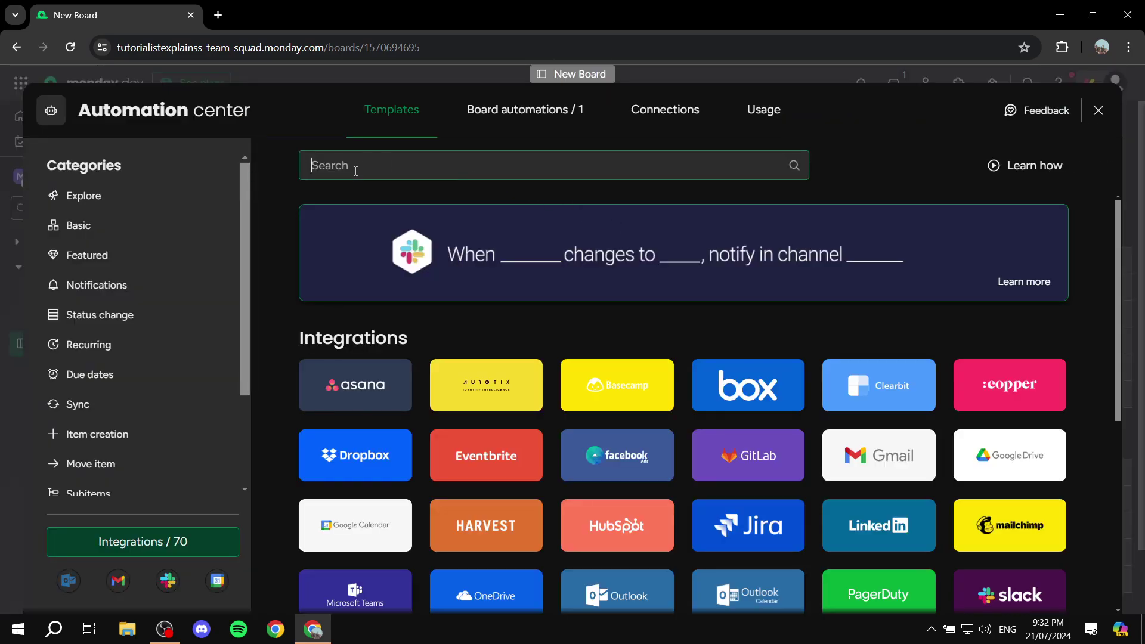
{"action": "scroll", "coordinate": [668, 316], "scroll_direction": "down", "scroll_amount": 1}
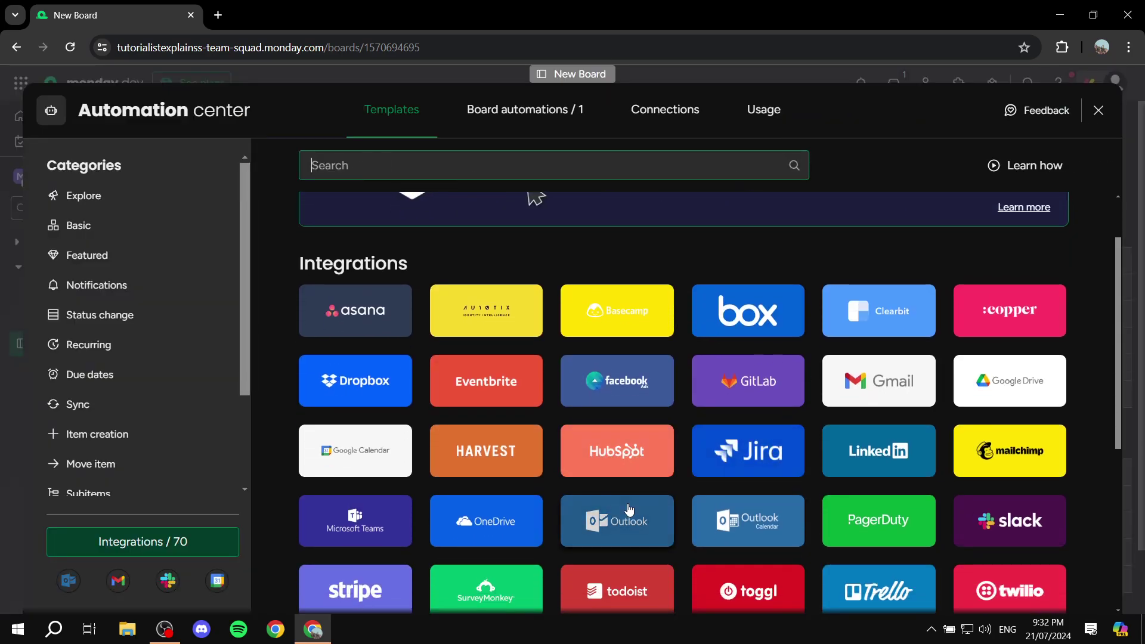
{"action": "left_click", "coordinate": [534, 165]}
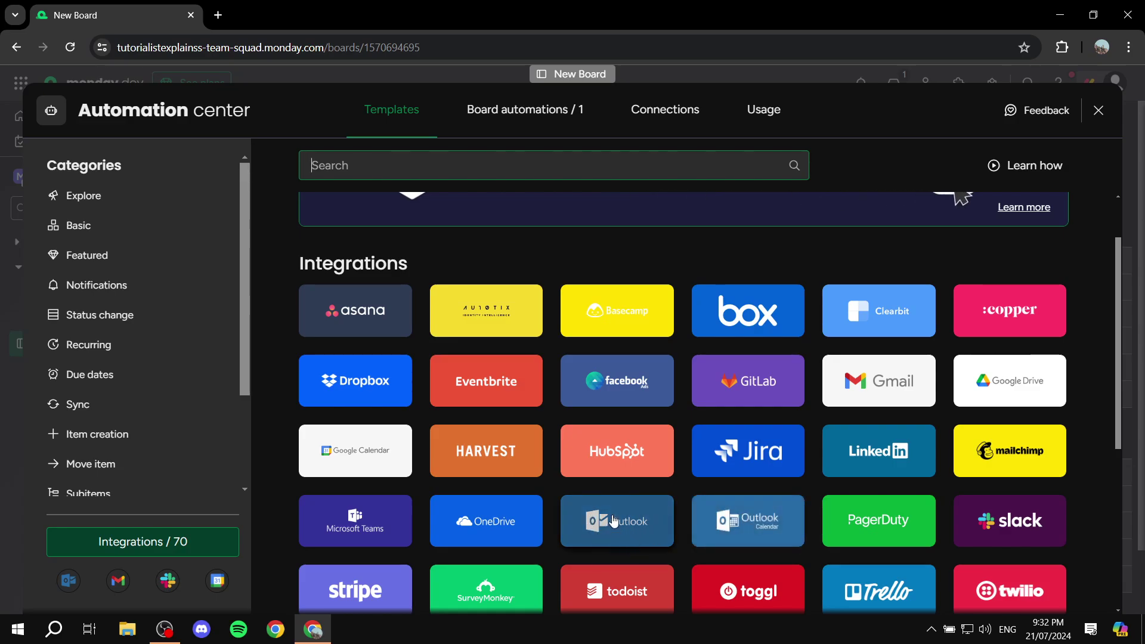
{"action": "left_click", "coordinate": [656, 525]}
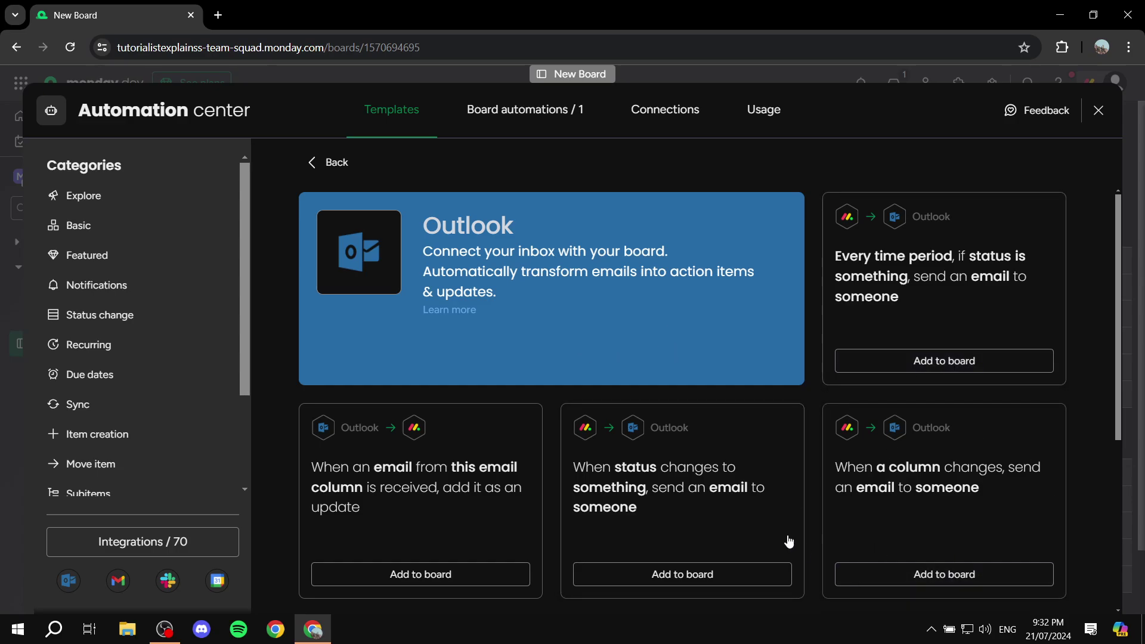
Look through the Outlook templates and start adding "When a column changes, send an email to someone" to the board.
{"action": "scroll", "coordinate": [704, 480], "scroll_direction": "down", "scroll_amount": 1}
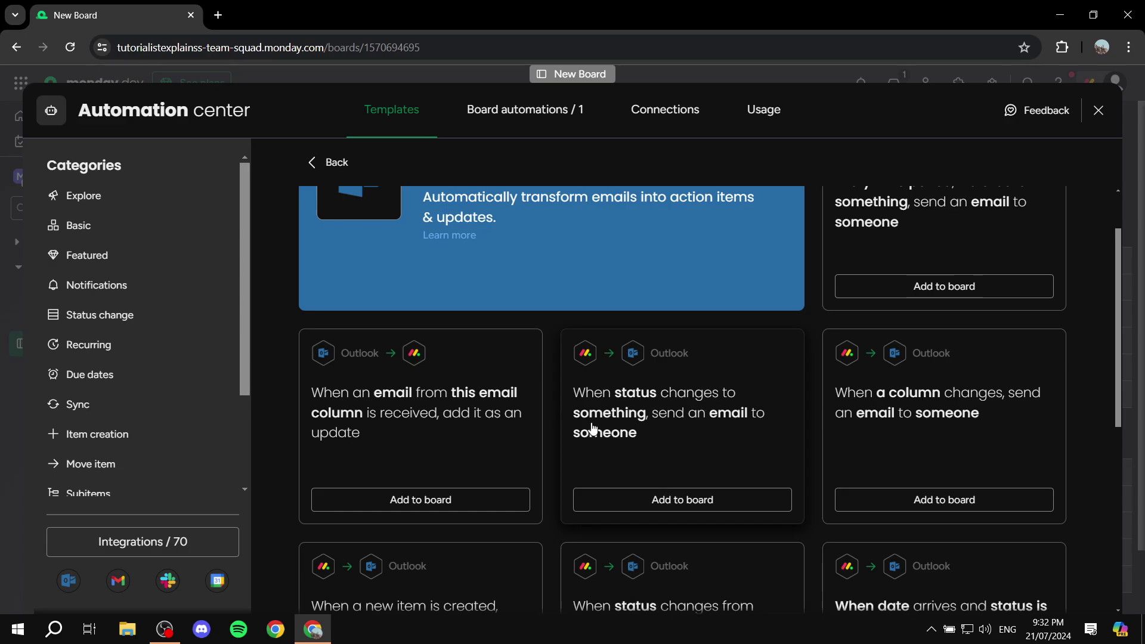
{"action": "scroll", "coordinate": [393, 417], "scroll_direction": "down", "scroll_amount": 4}
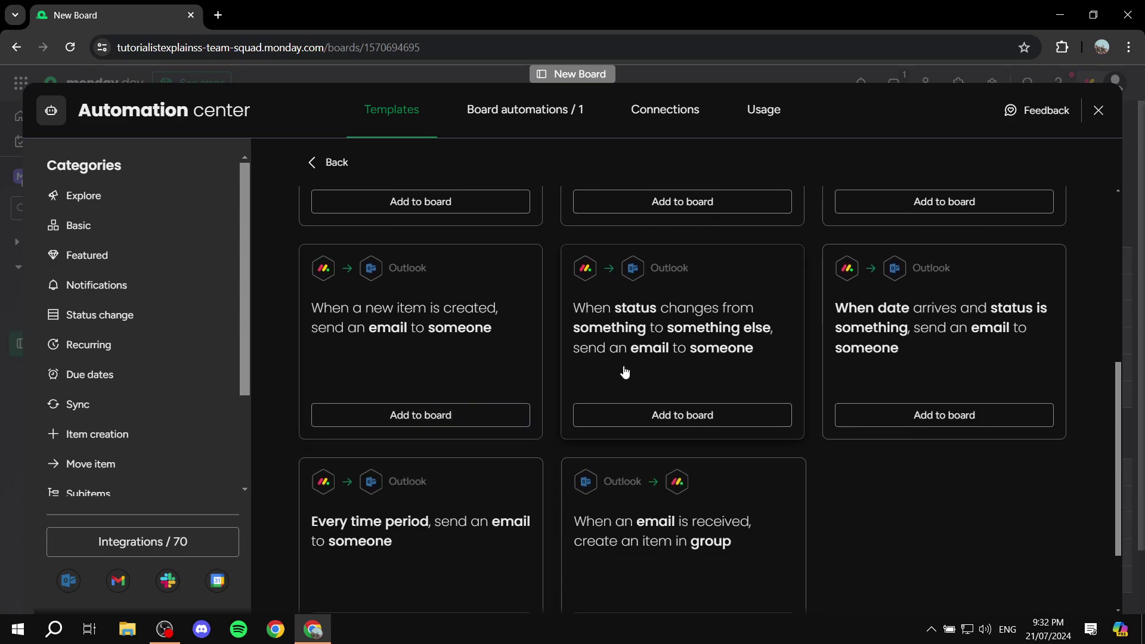
{"action": "scroll", "coordinate": [812, 237], "scroll_direction": "up", "scroll_amount": 5}
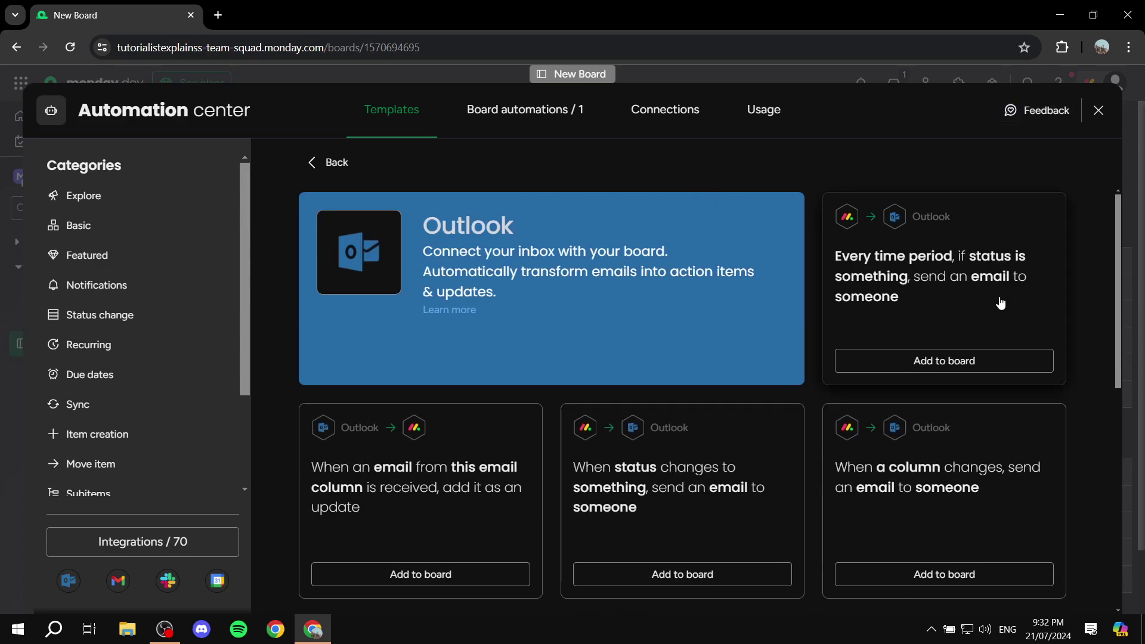
{"action": "scroll", "coordinate": [1005, 318], "scroll_direction": "down", "scroll_amount": 1}
{"action": "scroll", "coordinate": [950, 288], "scroll_direction": "up", "scroll_amount": 1}
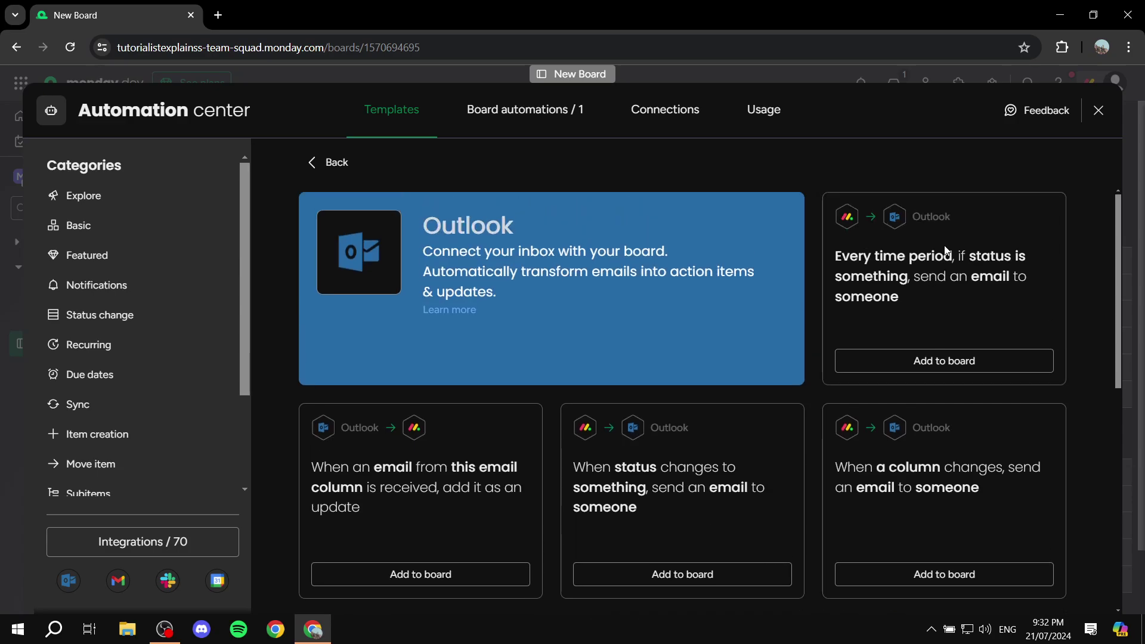
{"action": "scroll", "coordinate": [954, 271], "scroll_direction": "down", "scroll_amount": 2}
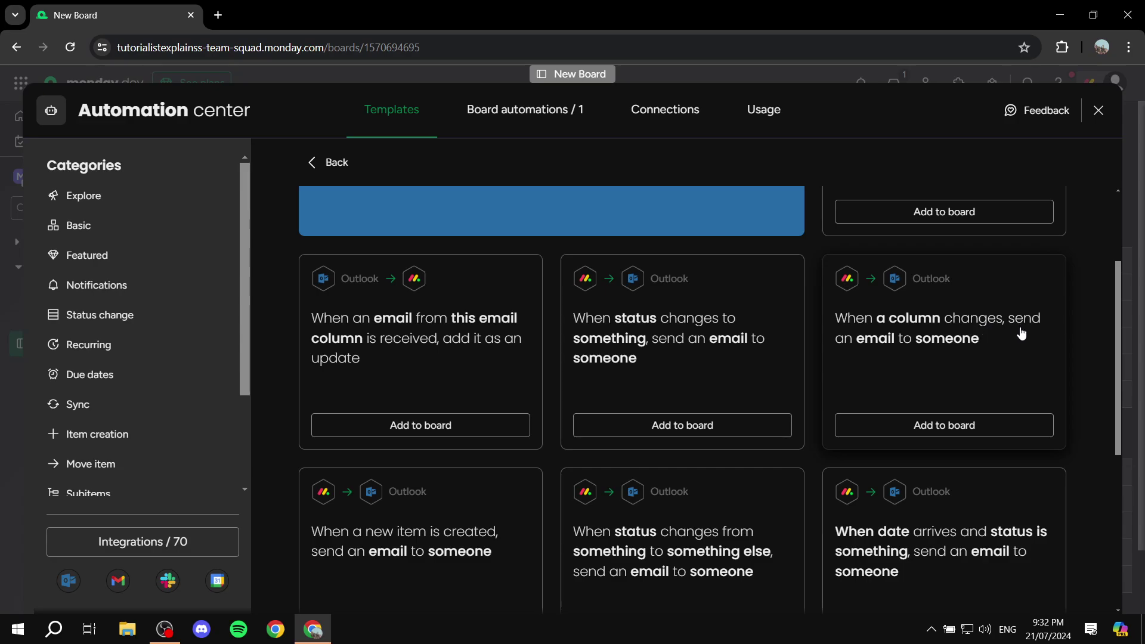
{"action": "left_click", "coordinate": [882, 426]}
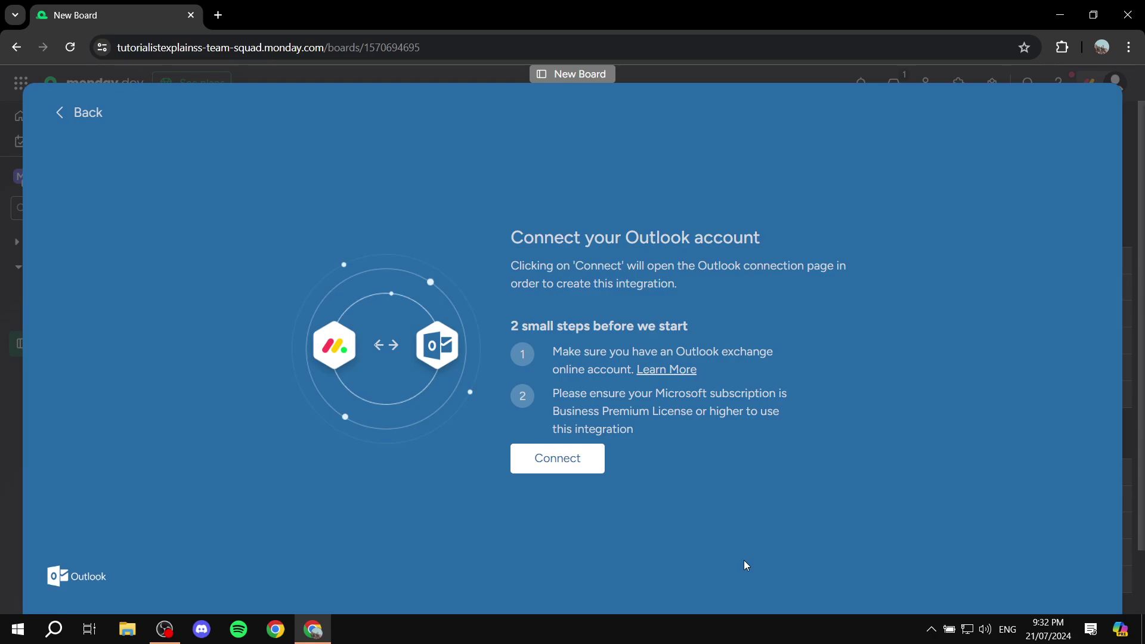
Try to connect the Outlook account by signing in to Microsoft with the saved email address, and go back to the board.
{"action": "left_click", "coordinate": [568, 469]}
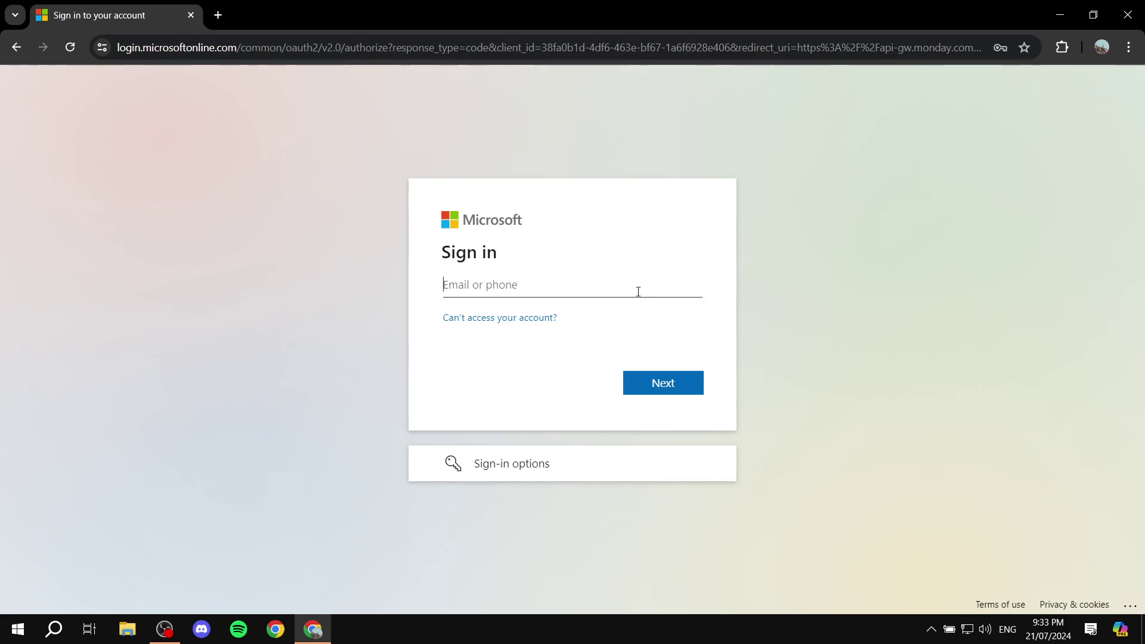
{"action": "key", "text": "Down"}
{"action": "key", "text": "Return"}
{"action": "key", "text": "Return"}
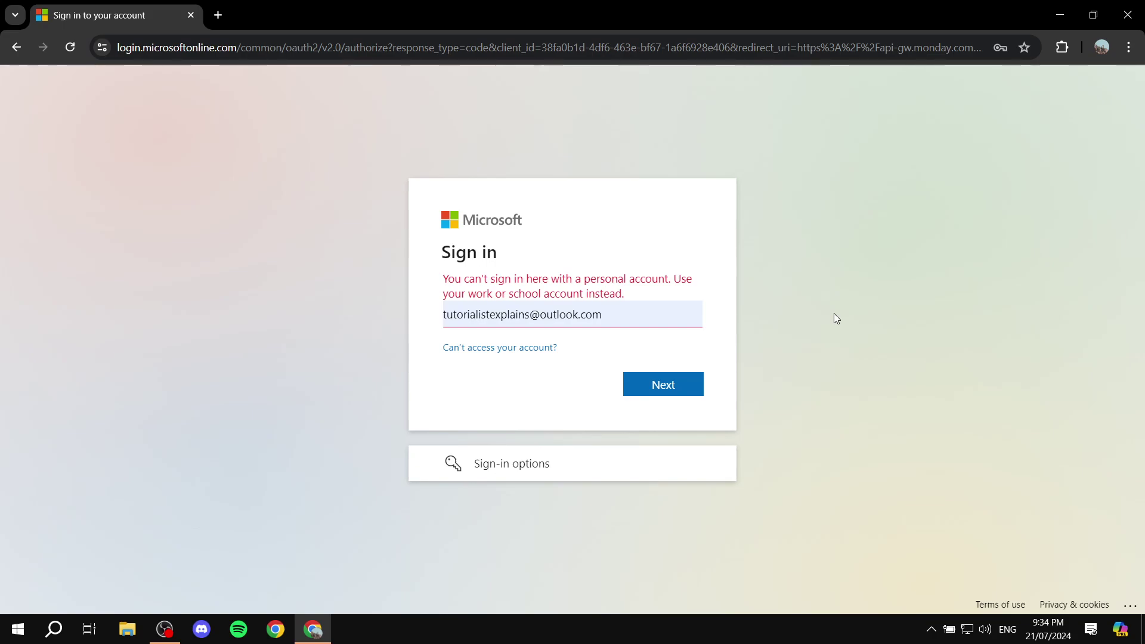
{"action": "left_click", "coordinate": [16, 46]}
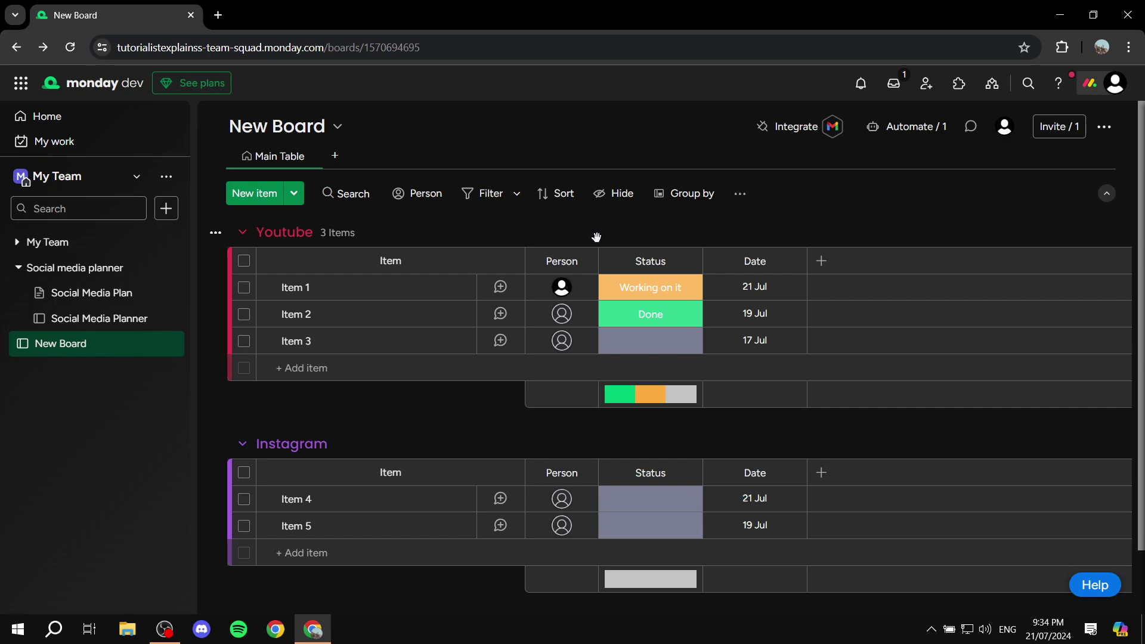
Turn off the board's weekly Gmail automation for items whose status is Done.
{"action": "left_click", "coordinate": [914, 127]}
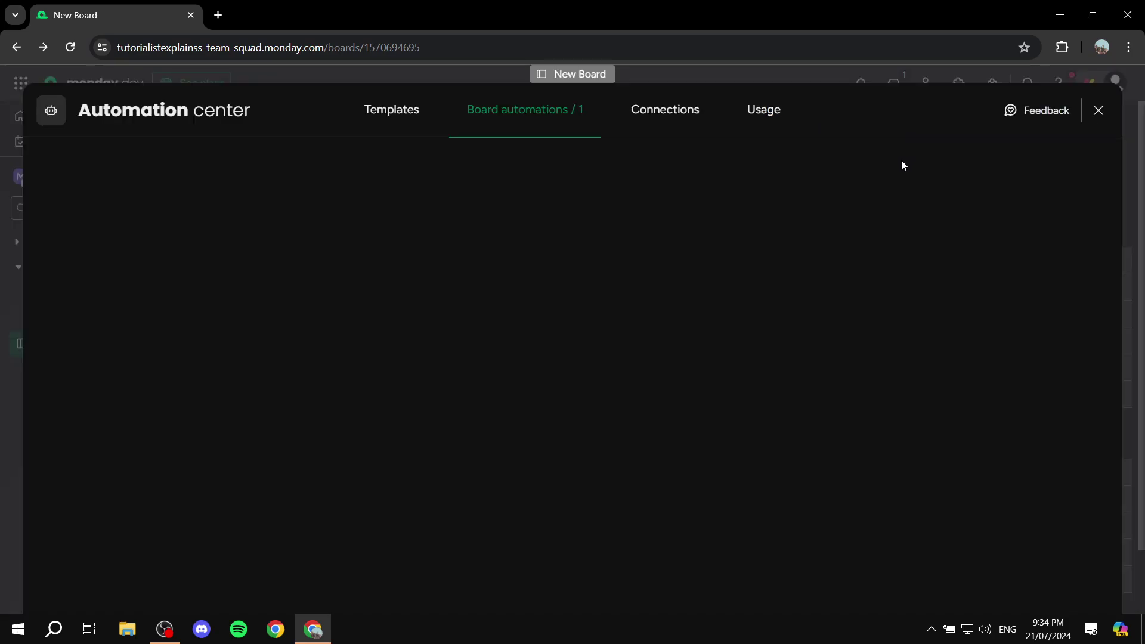
{"action": "left_click", "coordinate": [995, 301]}
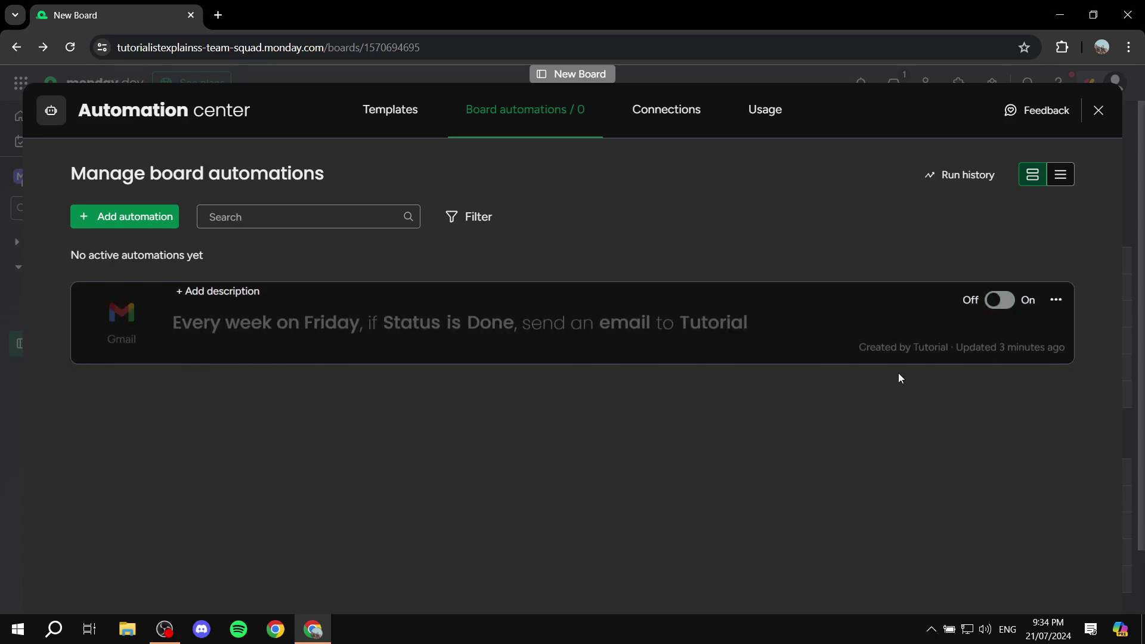
Look at the blank custom automation builder and browse the automation templates, including the Gmail template for received emails.
{"action": "left_click", "coordinate": [144, 225]}
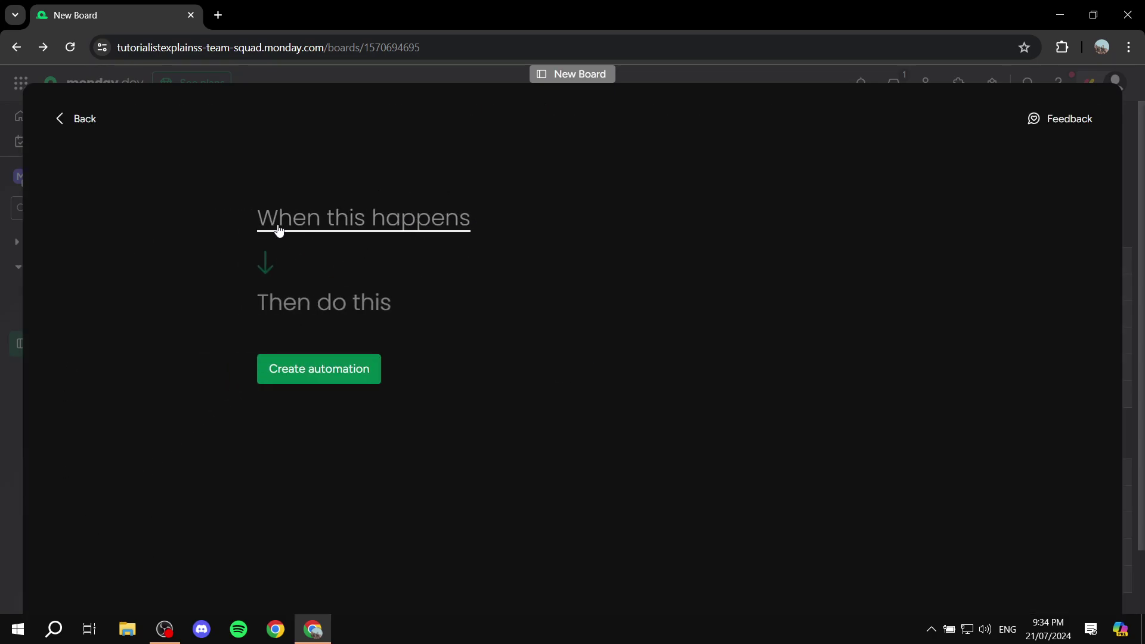
{"action": "left_click", "coordinate": [62, 117]}
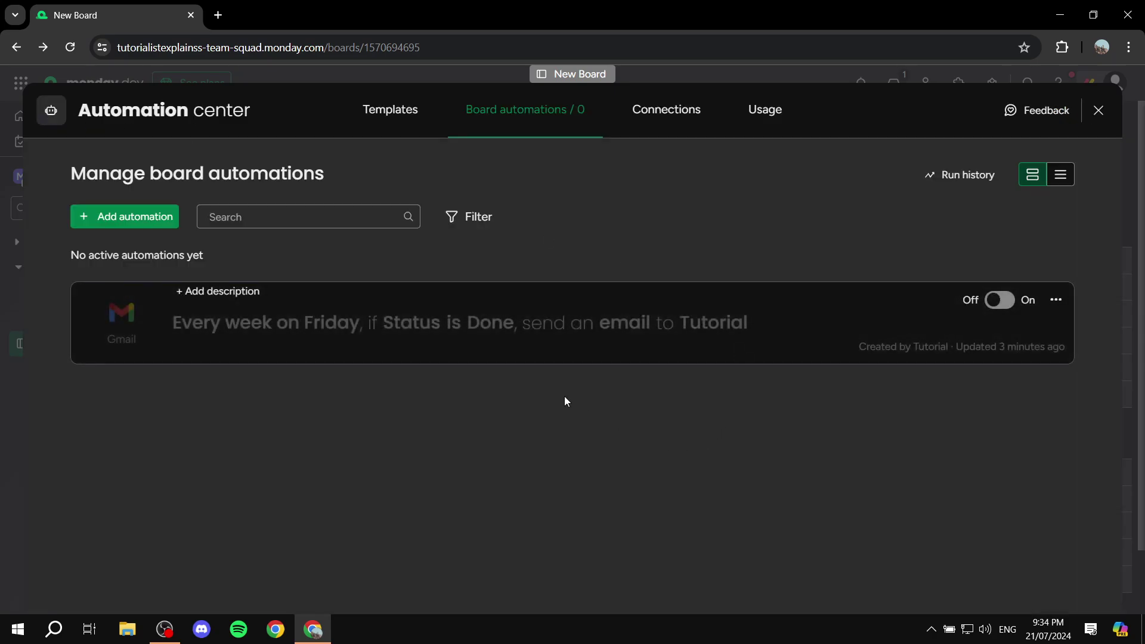
{"action": "left_click", "coordinate": [388, 115]}
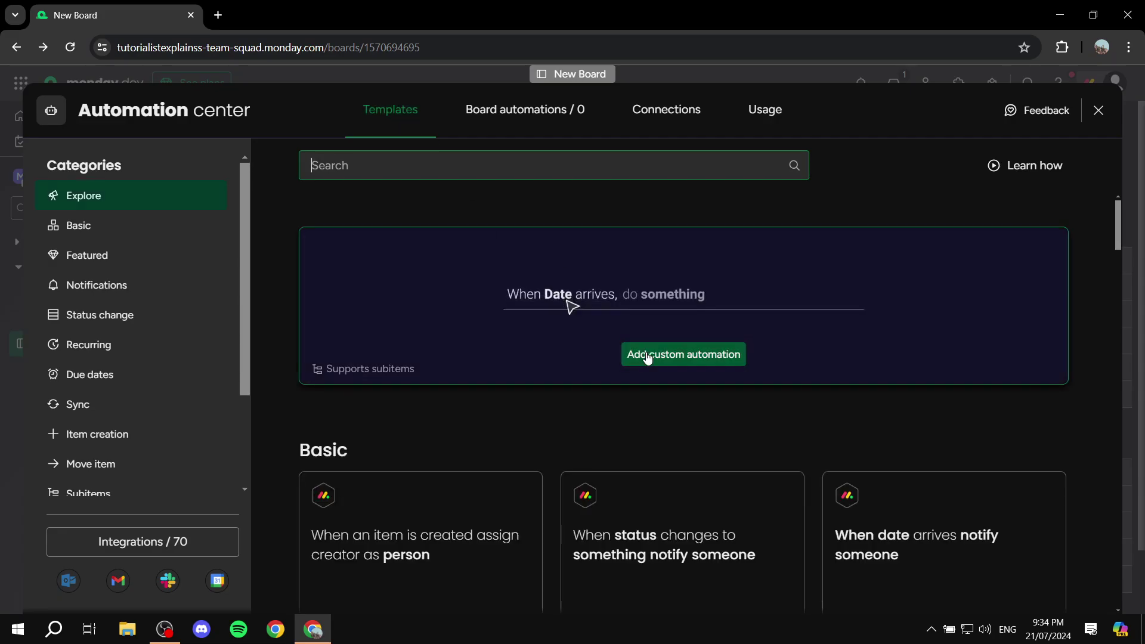
{"action": "scroll", "coordinate": [638, 370], "scroll_direction": "down", "scroll_amount": 7}
{"action": "scroll", "coordinate": [521, 250], "scroll_direction": "down", "scroll_amount": 4}
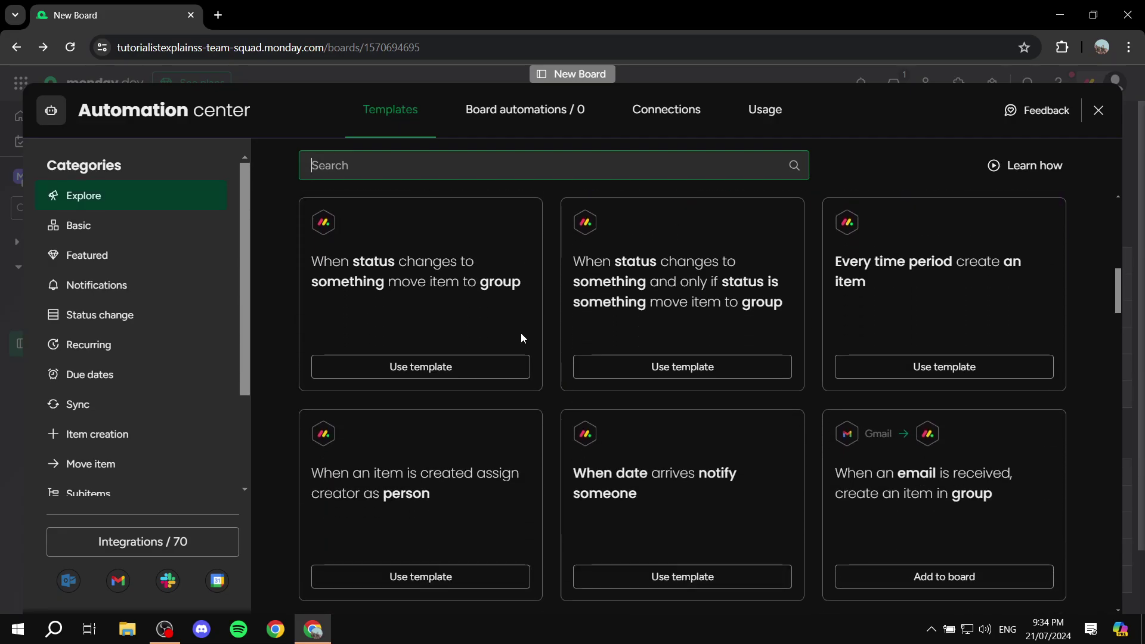
{"action": "scroll", "coordinate": [709, 376], "scroll_direction": "down", "scroll_amount": 3}
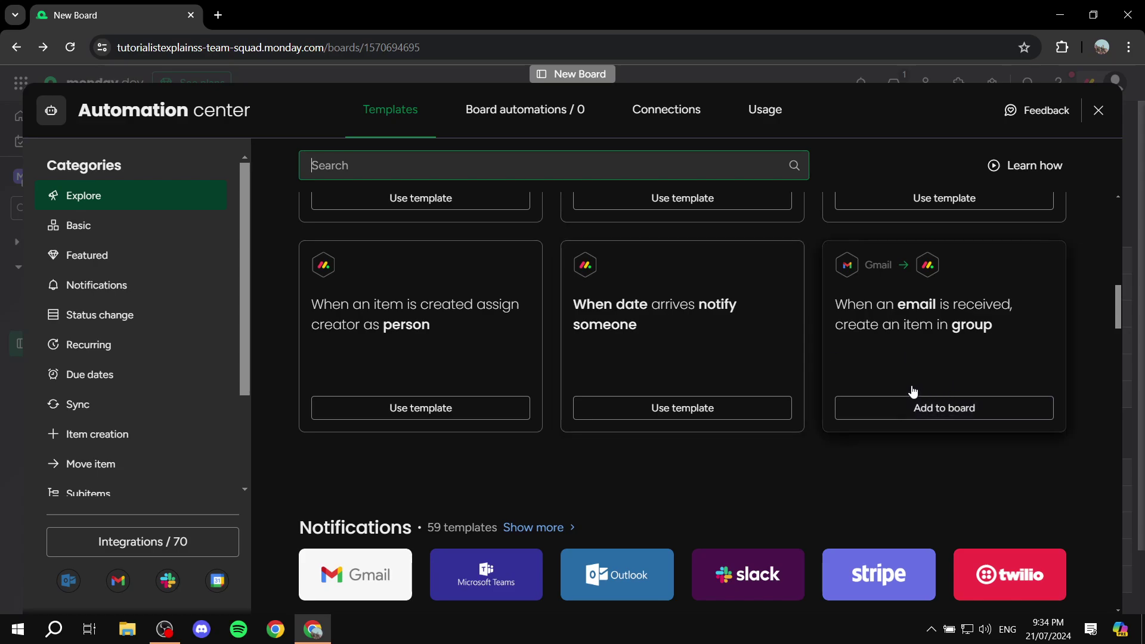
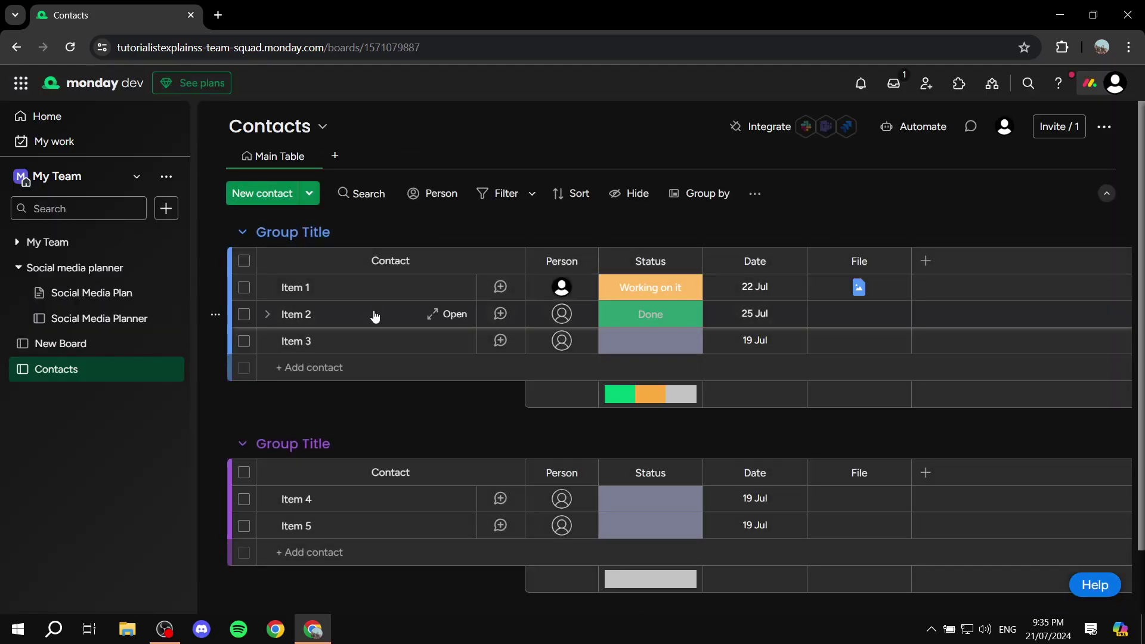
Rename Item 1 on the Contacts board to the contact's full name and return to the board.
{"action": "left_click", "coordinate": [357, 292]}
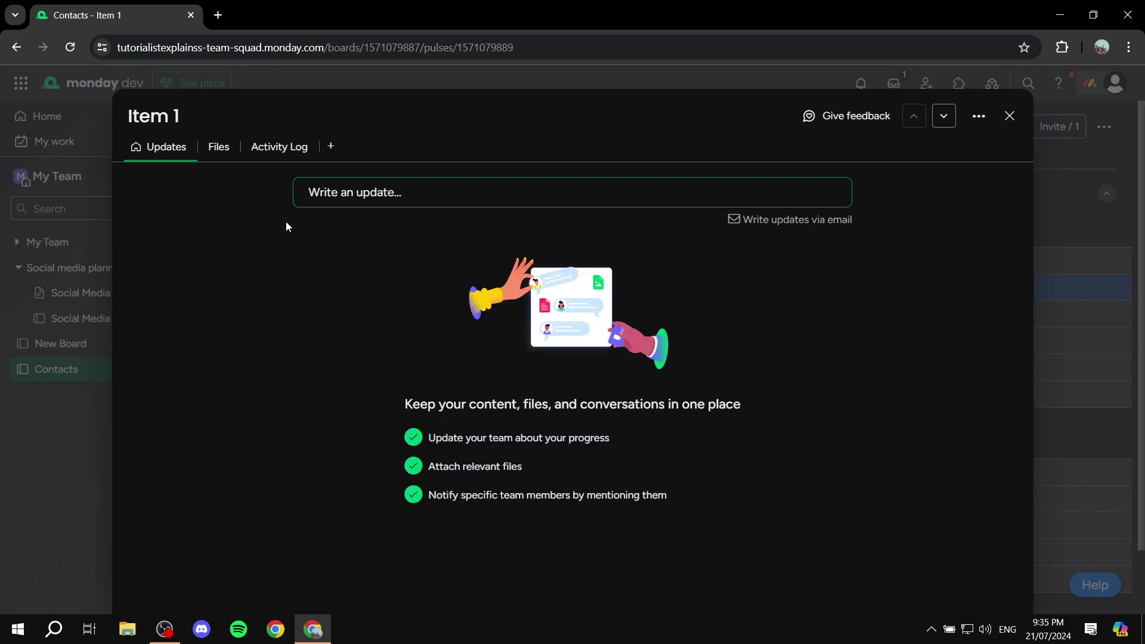
{"action": "left_click", "coordinate": [255, 119]}
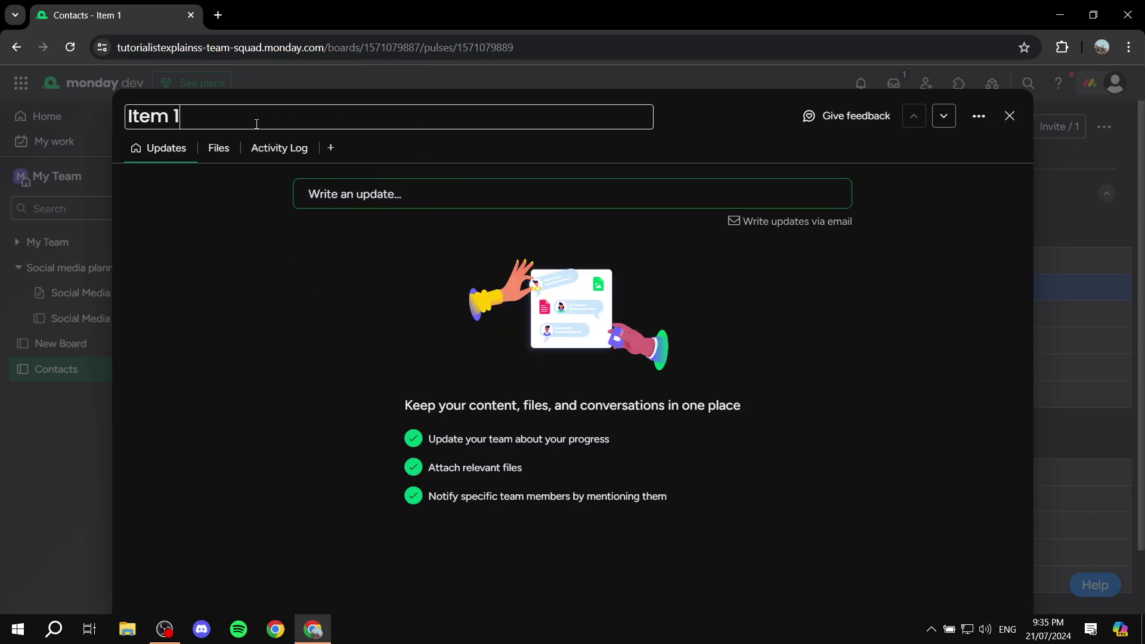
{"action": "key", "text": "BackSpace"}
{"action": "key", "text": "BackSpace"}
{"action": "key", "text": "BackSpace"}
{"action": "key", "text": "BackSpace"}
{"action": "key", "text": "BackSpace"}
{"action": "key", "text": "BackSpace"}
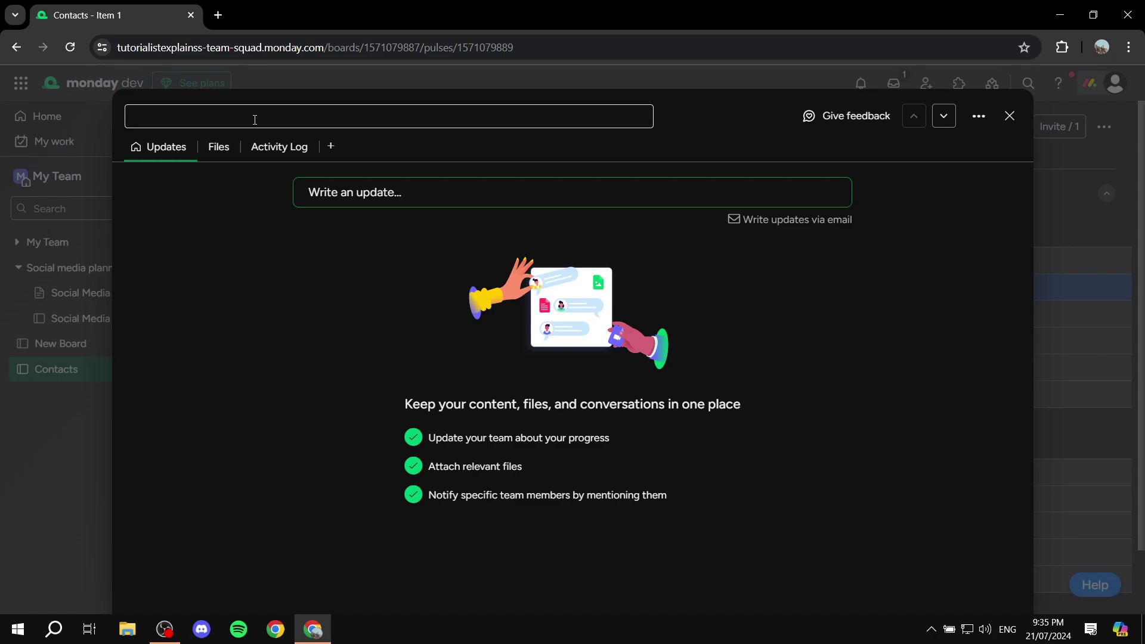
{"action": "type", "text": "John Doe"}
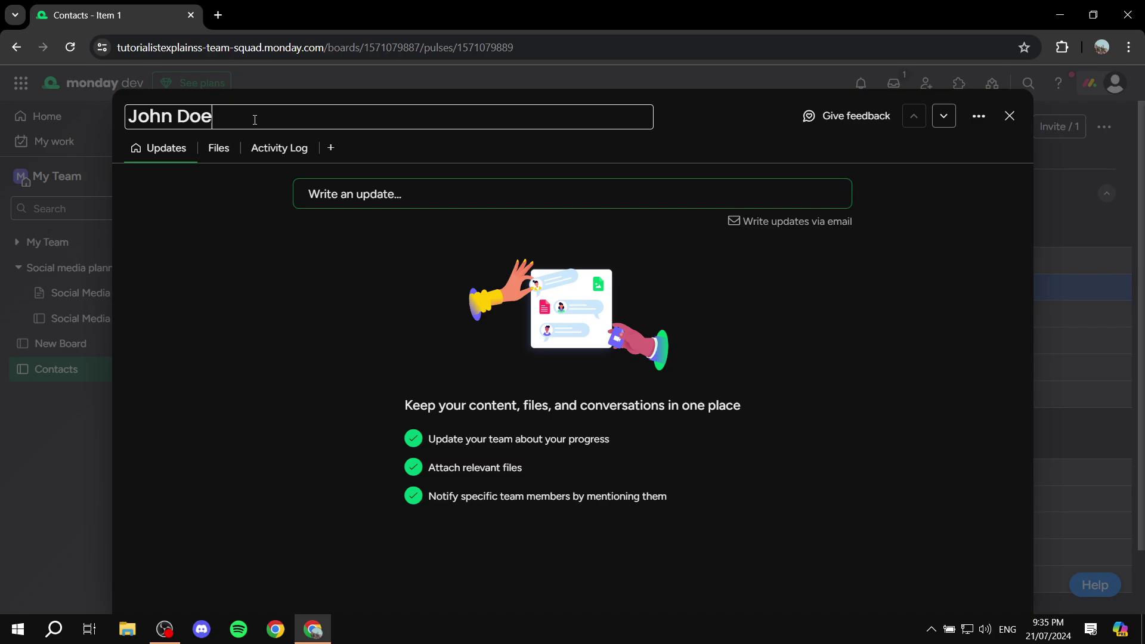
{"action": "left_click", "coordinate": [1010, 116]}
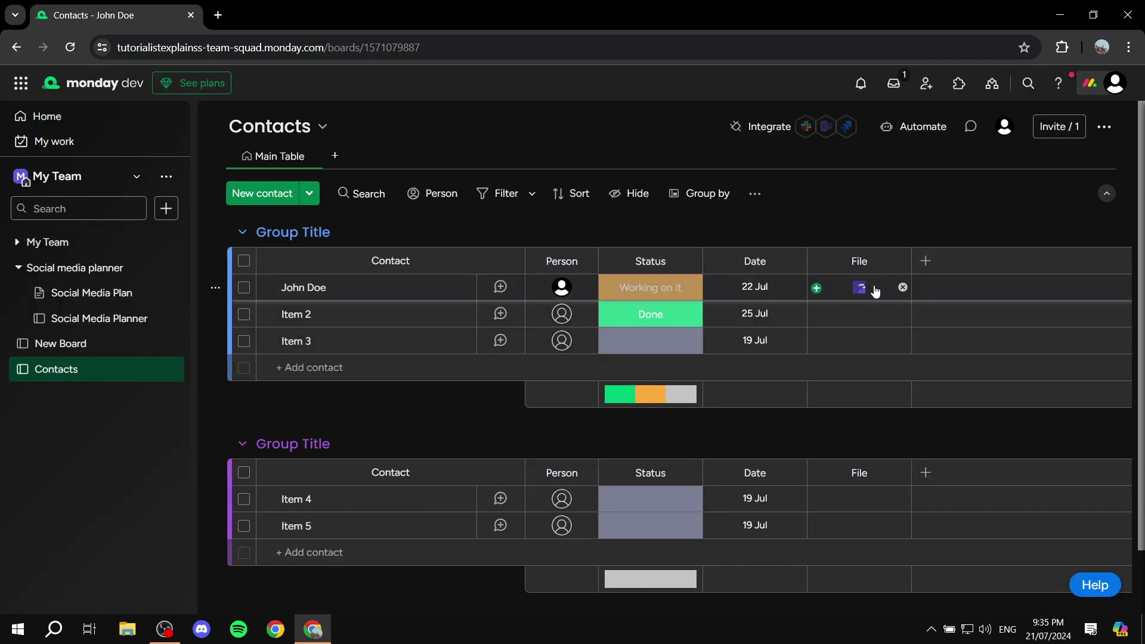
Add an Email column to the Contacts board.
{"action": "left_click", "coordinate": [926, 261]}
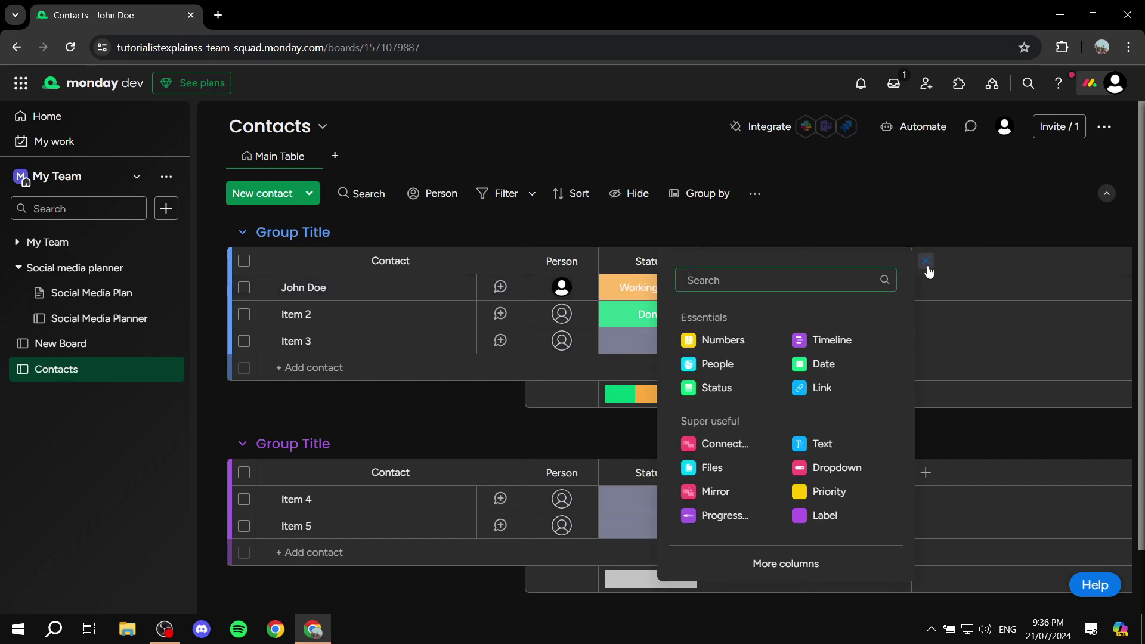
{"action": "type", "text": "Email"}
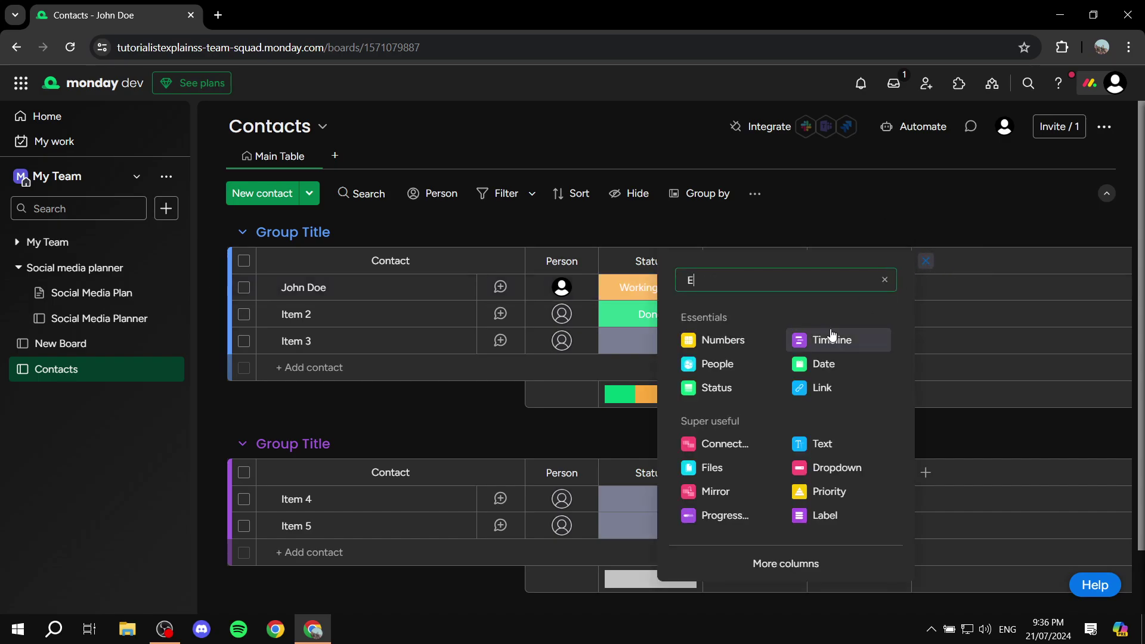
{"action": "left_click", "coordinate": [835, 345]}
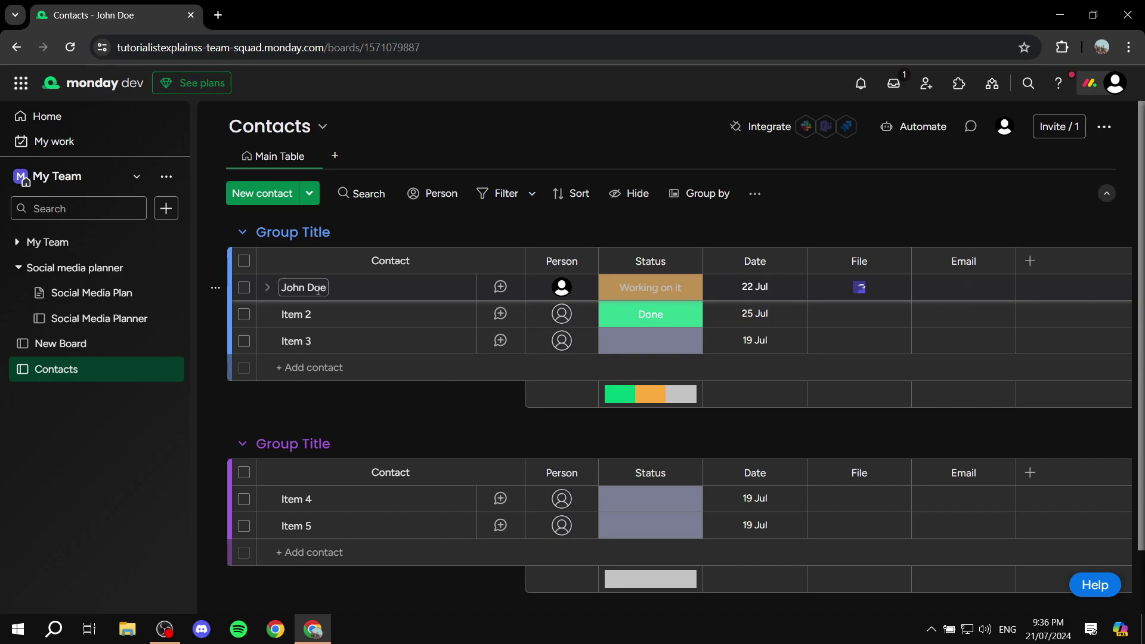
Enter the contact's email address in the Email column of the first contact, leaving the display text empty.
{"action": "left_click", "coordinate": [983, 288]}
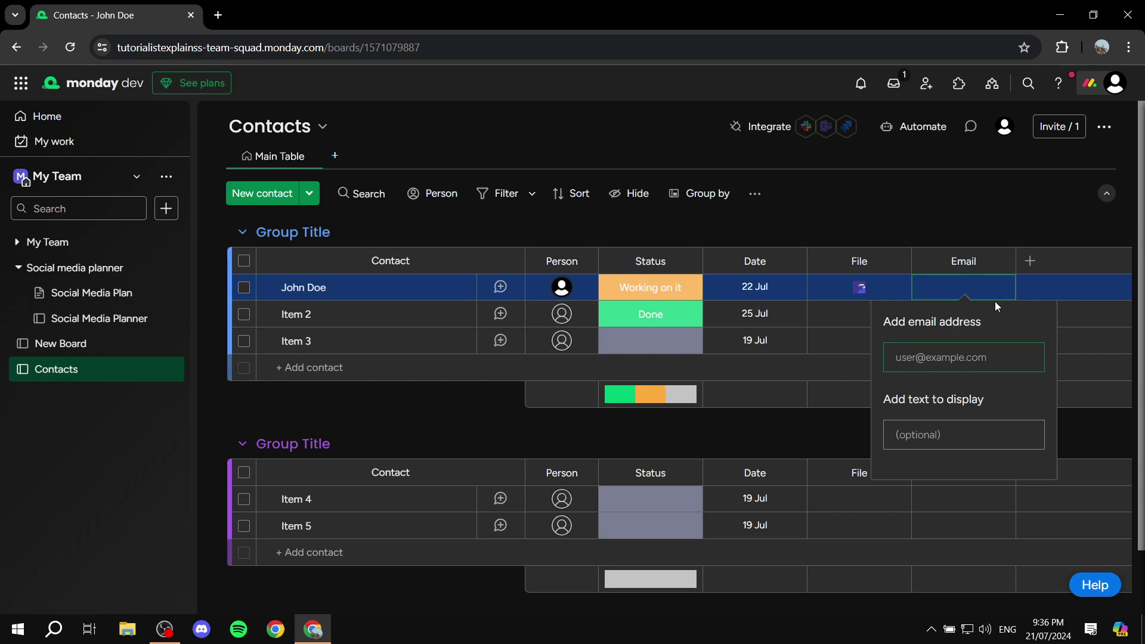
{"action": "type", "text": "johndoe@johndoe.com"}
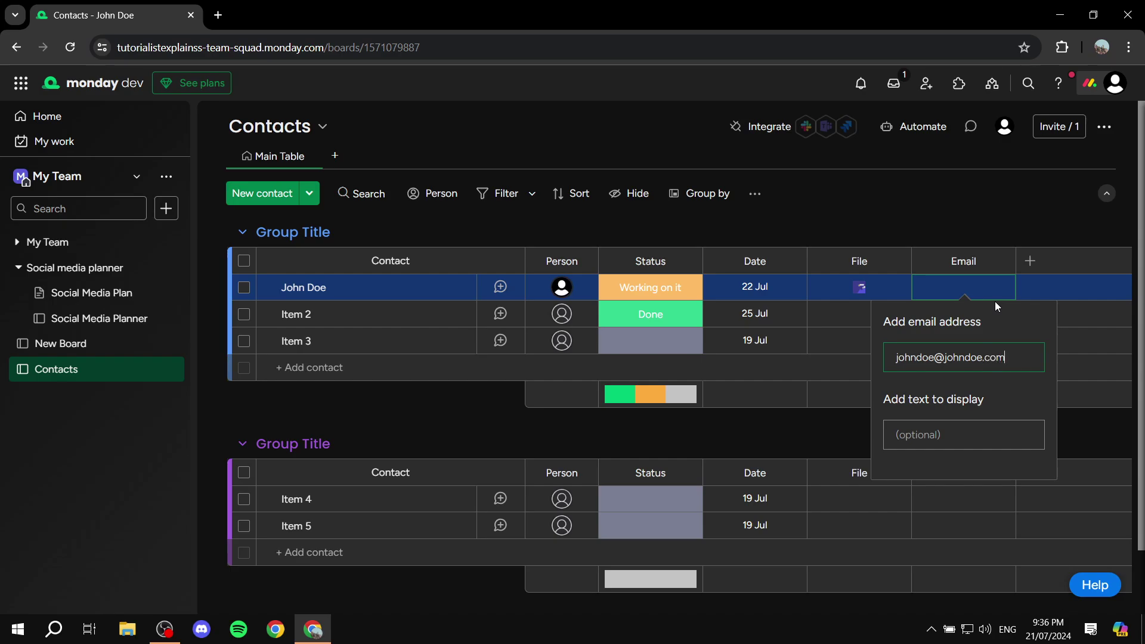
{"action": "scroll", "coordinate": [975, 402], "scroll_direction": "down", "scroll_amount": 1}
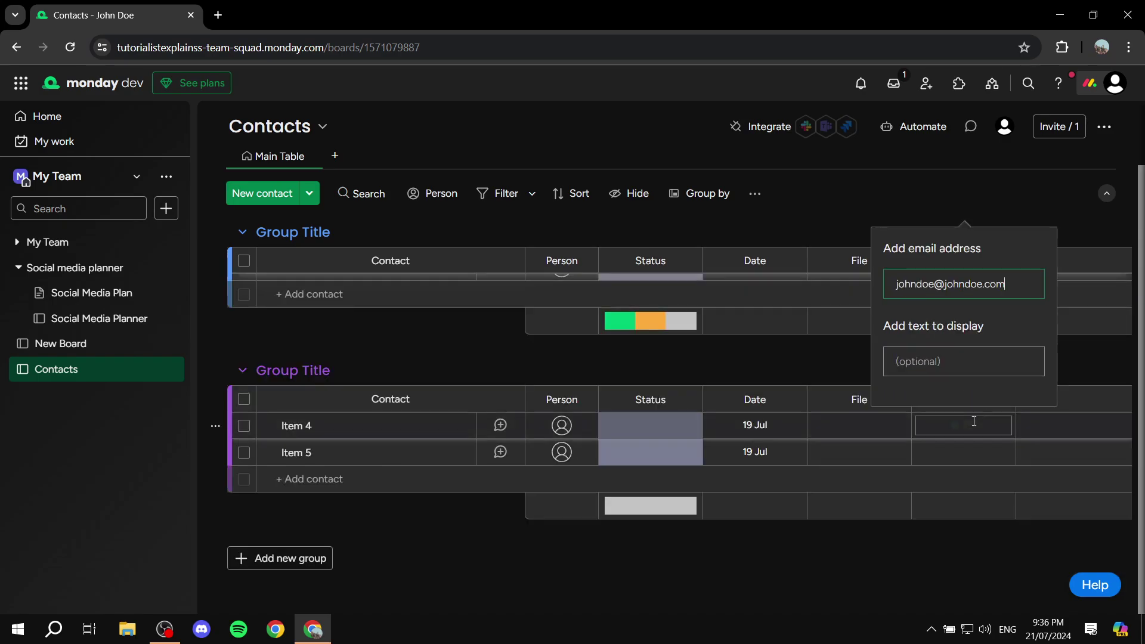
{"action": "scroll", "coordinate": [990, 325], "scroll_direction": "up", "scroll_amount": 1}
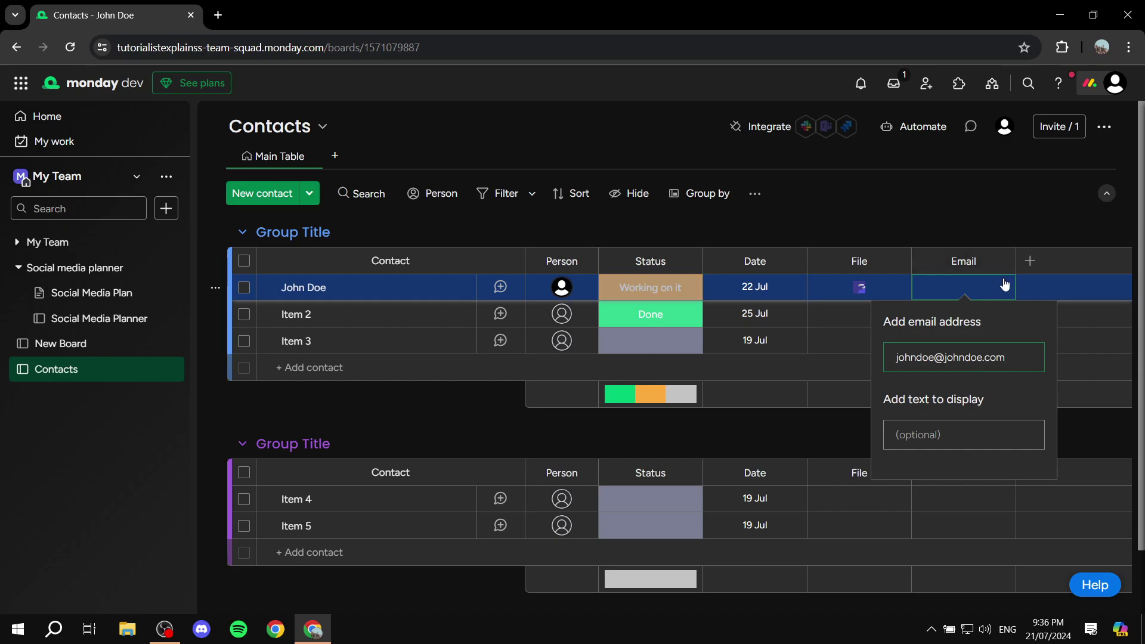
{"action": "left_click", "coordinate": [1006, 235]}
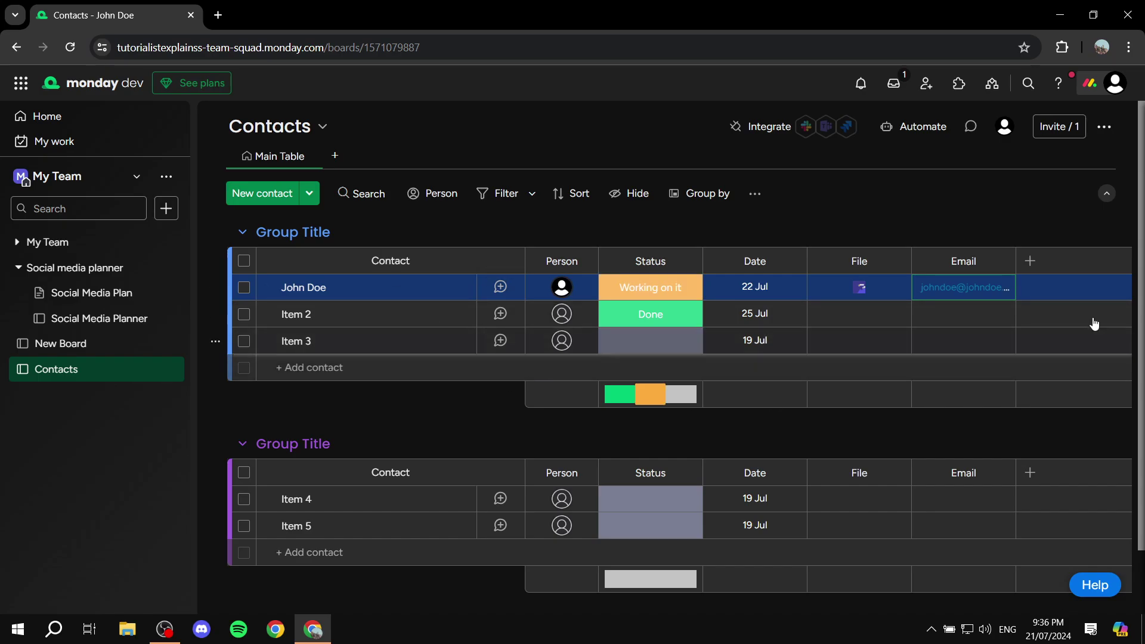
Open the first contact and look through the available item views under Recommended, Essentials and Marketplace apps.
{"action": "left_click", "coordinate": [443, 287]}
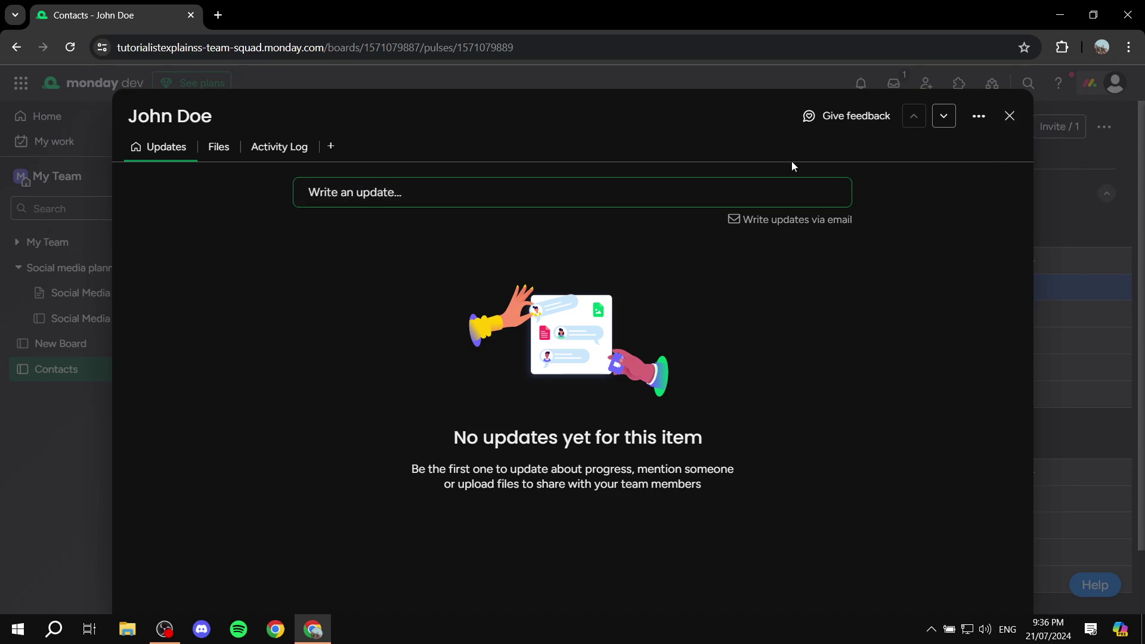
{"action": "left_click", "coordinate": [333, 148]}
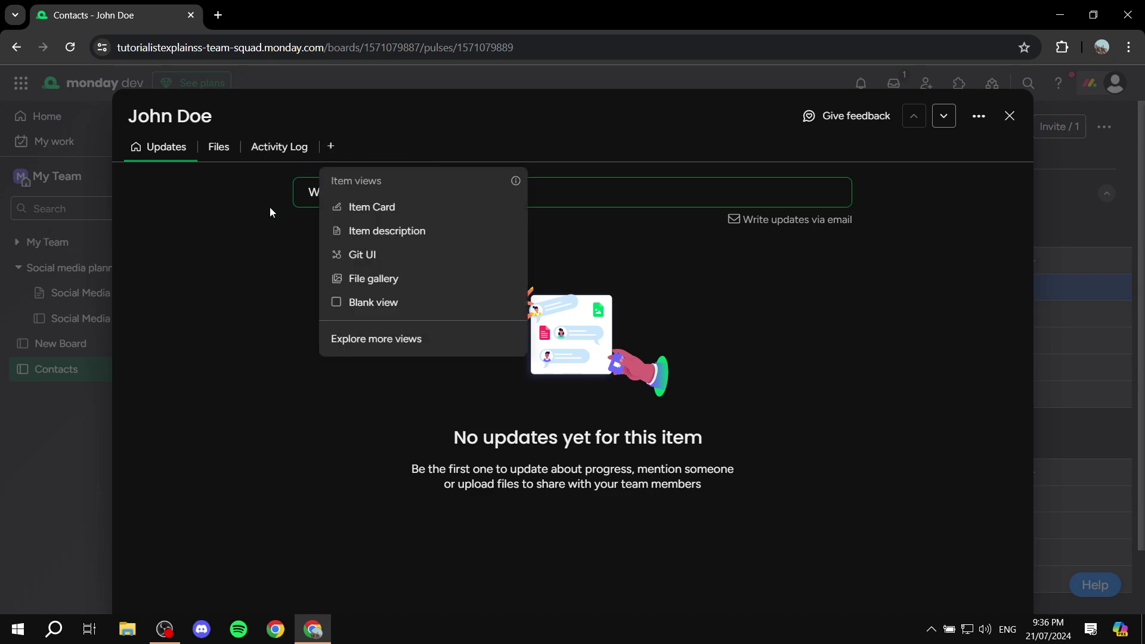
{"action": "left_click", "coordinate": [403, 346]}
{"action": "left_click", "coordinate": [600, 519]}
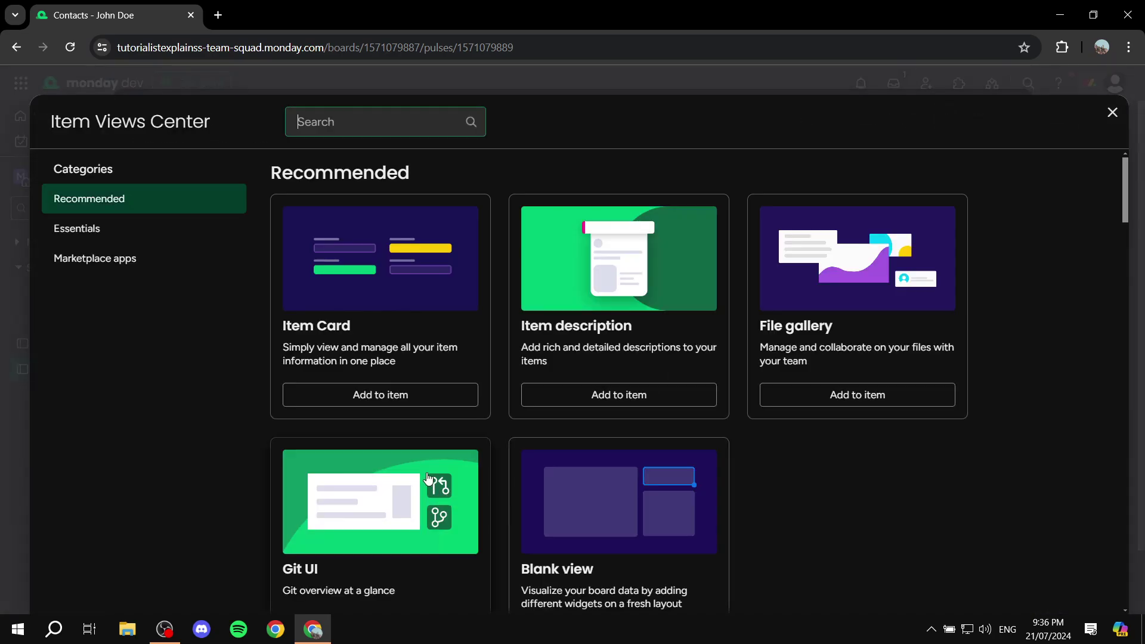
{"action": "scroll", "coordinate": [310, 290], "scroll_direction": "down", "scroll_amount": 2}
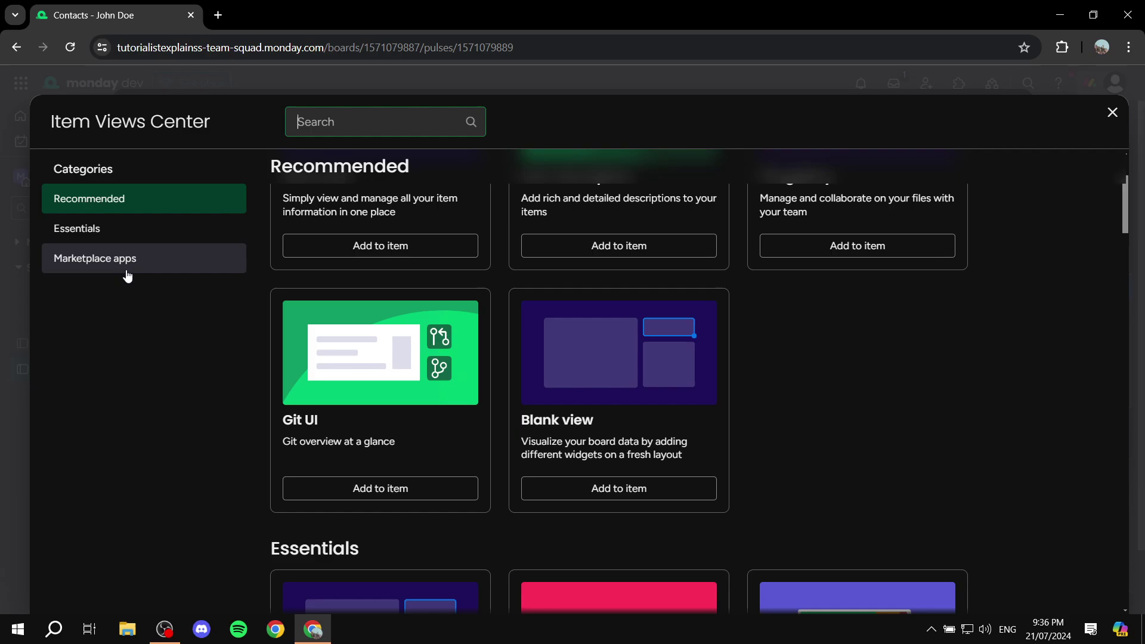
{"action": "left_click", "coordinate": [78, 229]}
{"action": "scroll", "coordinate": [704, 323], "scroll_direction": "down", "scroll_amount": 8}
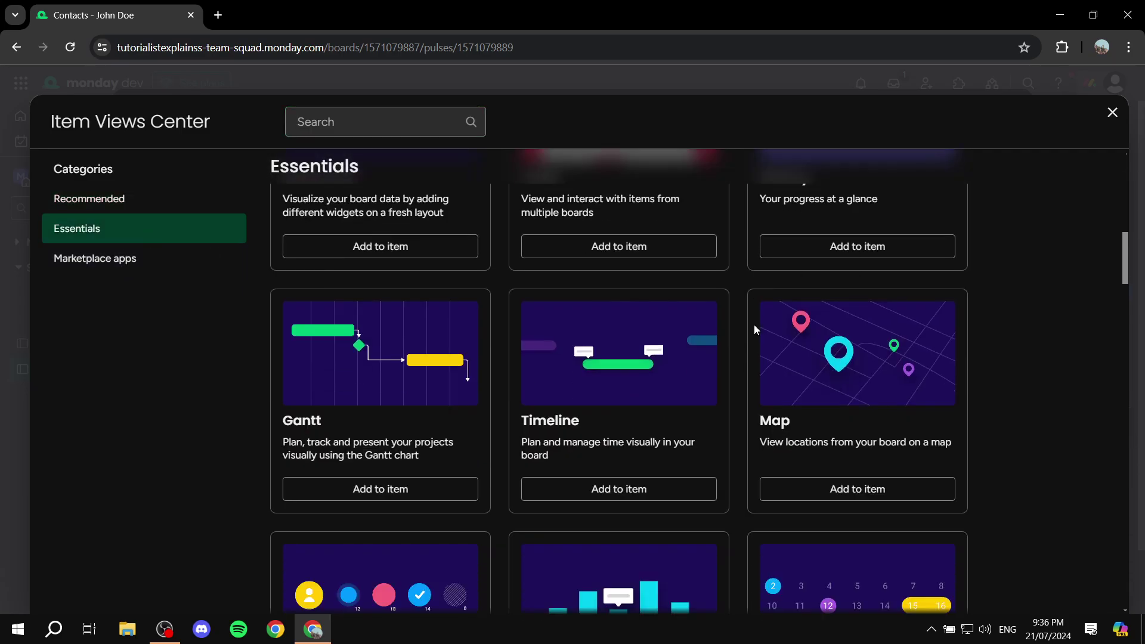
{"action": "scroll", "coordinate": [695, 303], "scroll_direction": "down", "scroll_amount": 8}
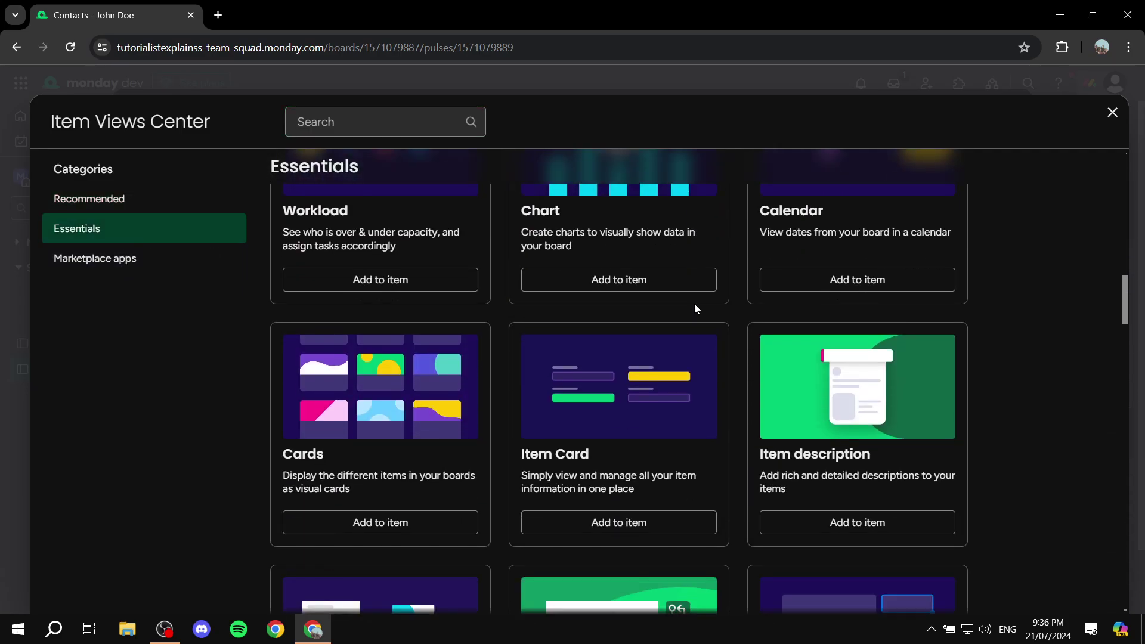
{"action": "scroll", "coordinate": [694, 308], "scroll_direction": "down", "scroll_amount": 10}
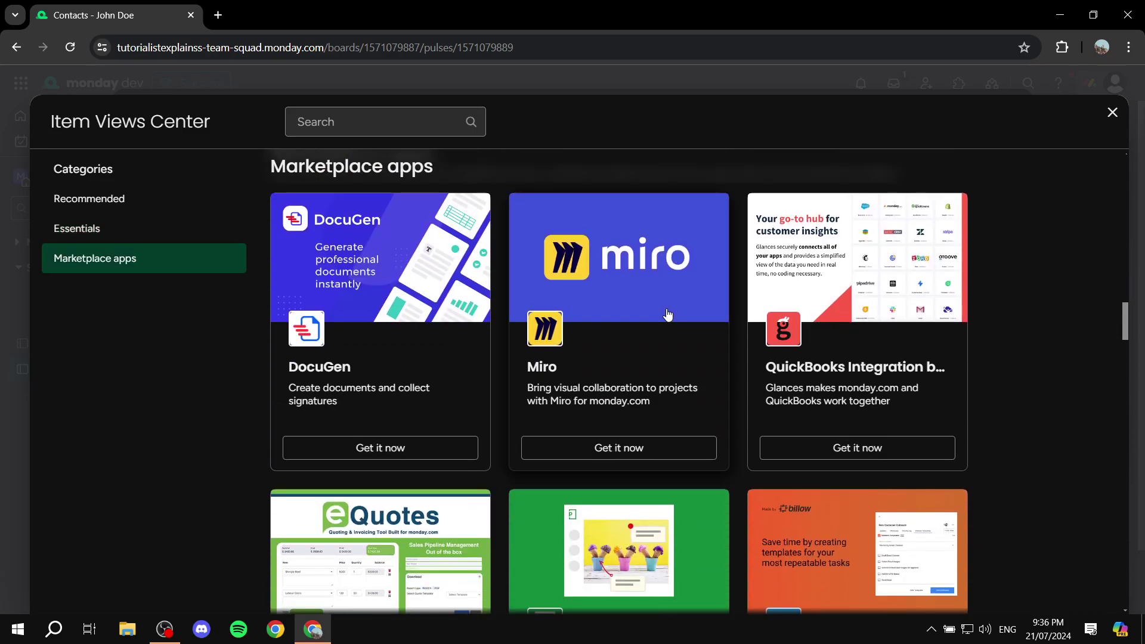
{"action": "scroll", "coordinate": [656, 313], "scroll_direction": "down", "scroll_amount": 5}
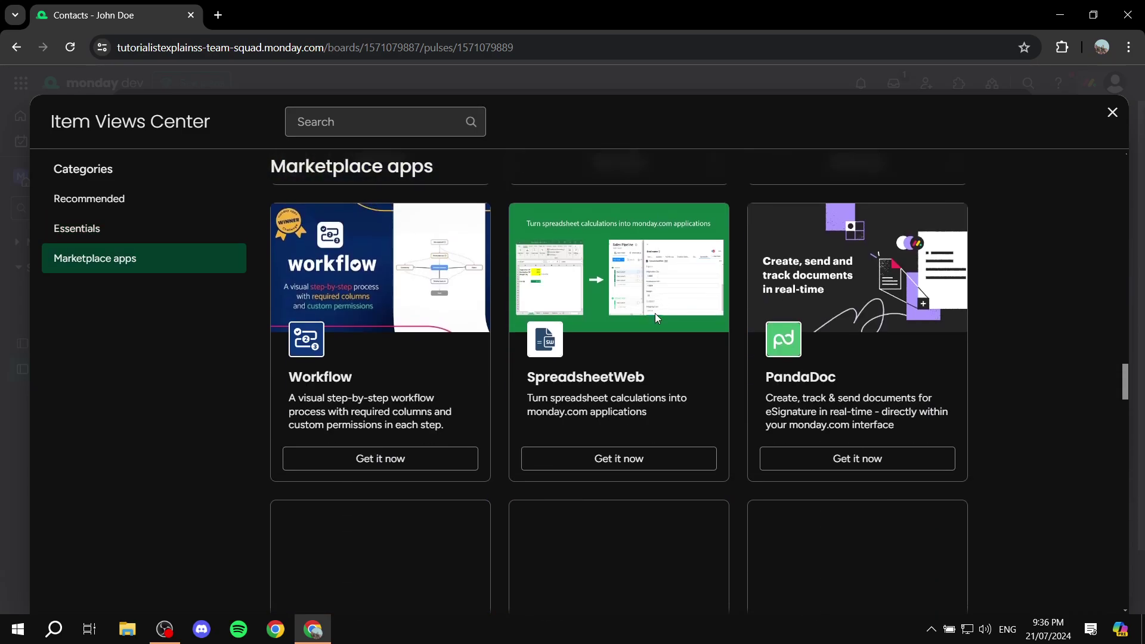
{"action": "scroll", "coordinate": [600, 346], "scroll_direction": "down", "scroll_amount": 5}
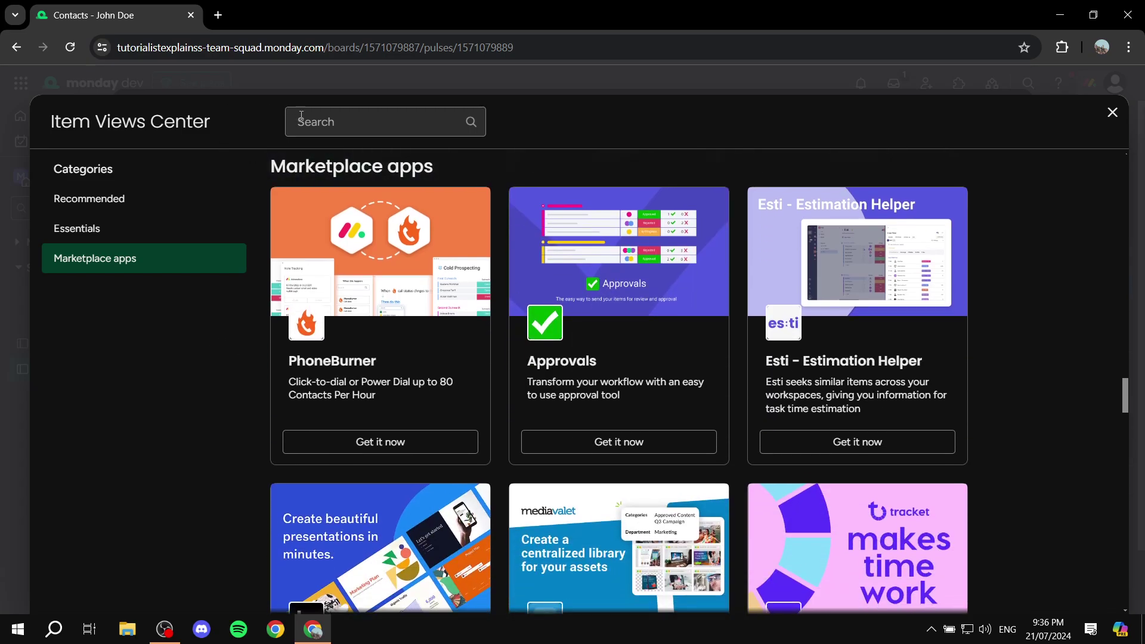
Search the item views for "Email" and return to the Contacts board.
{"action": "left_click", "coordinate": [309, 122]}
{"action": "type", "text": "Email"}
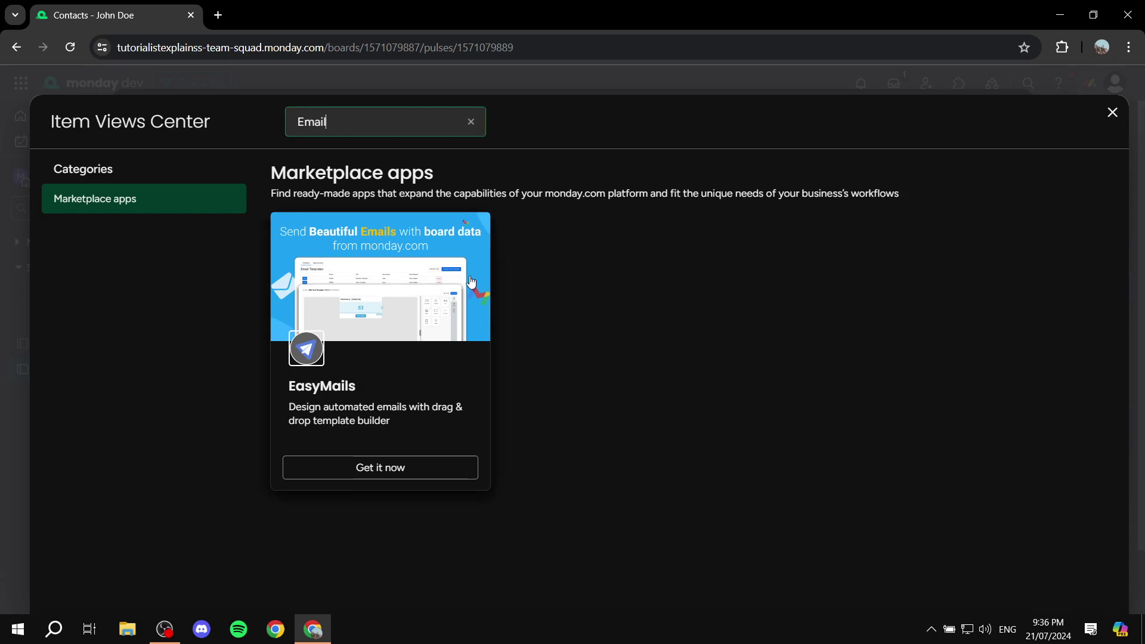
{"action": "left_click", "coordinate": [1113, 113]}
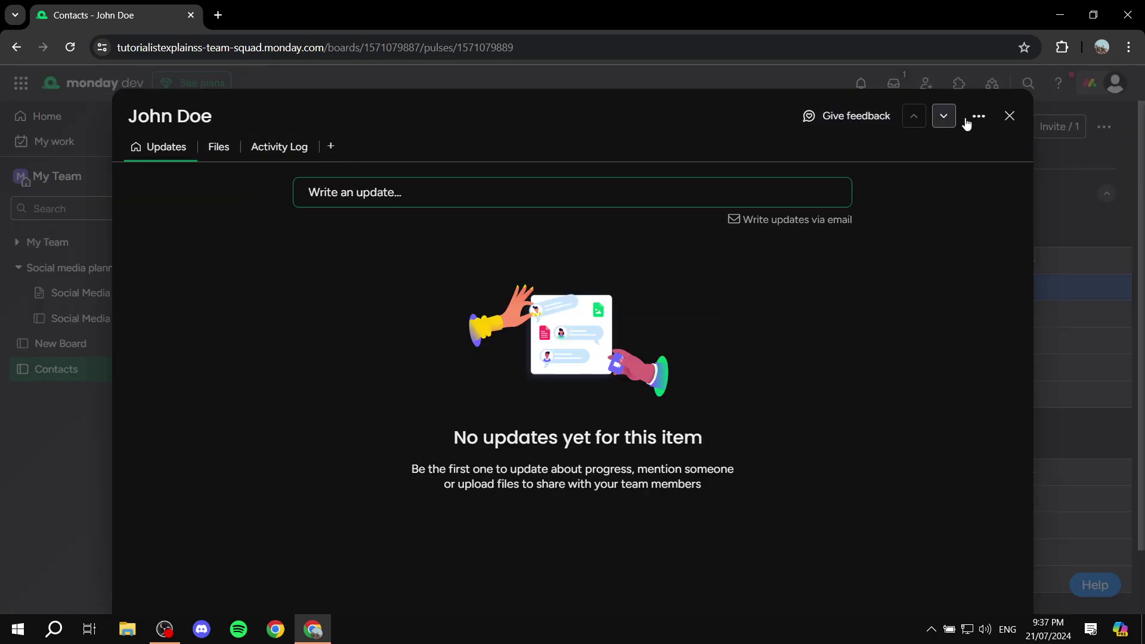
{"action": "left_click", "coordinate": [1011, 115]}
Check the installed and featured monday.com products, and reopen the first contact's updates.
{"action": "left_click", "coordinate": [21, 83]}
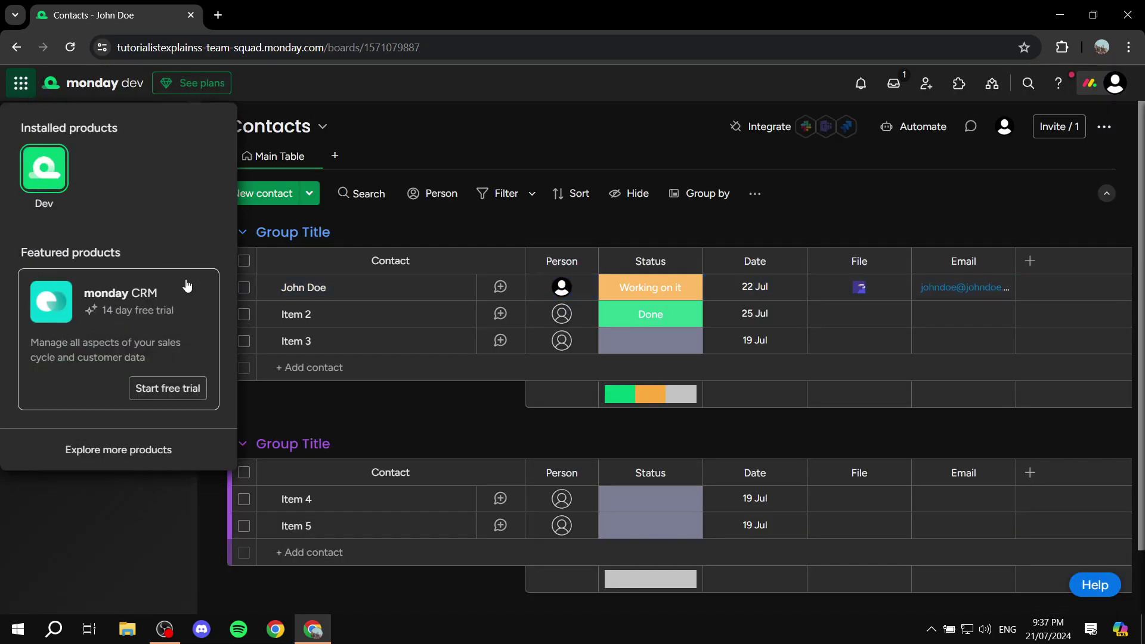
{"action": "left_click", "coordinate": [451, 122]}
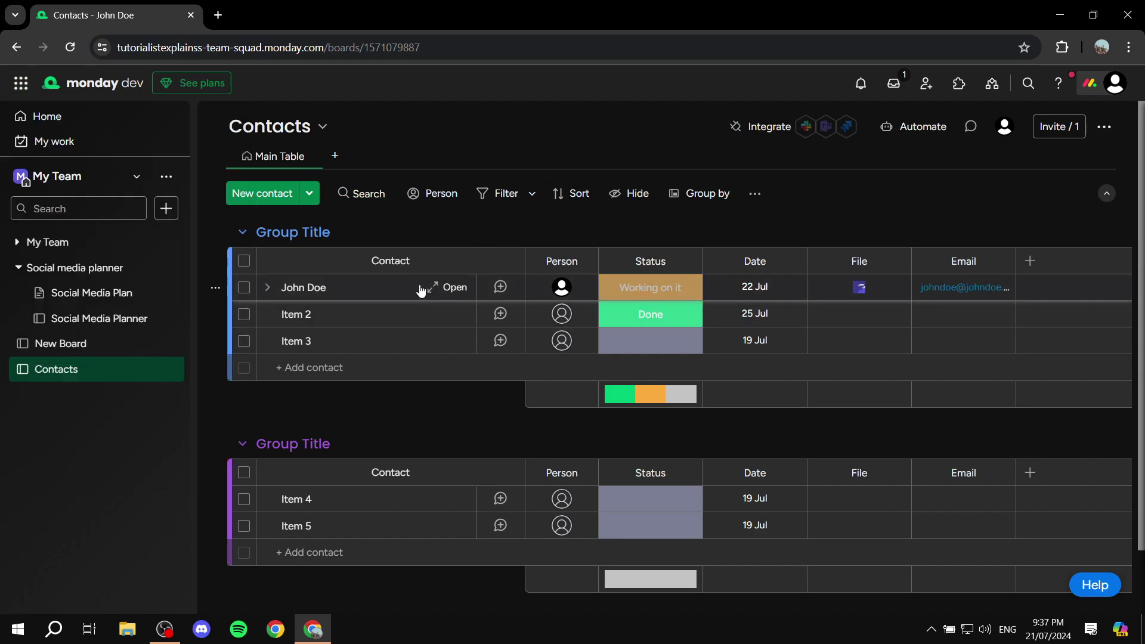
{"action": "left_click", "coordinate": [435, 291]}
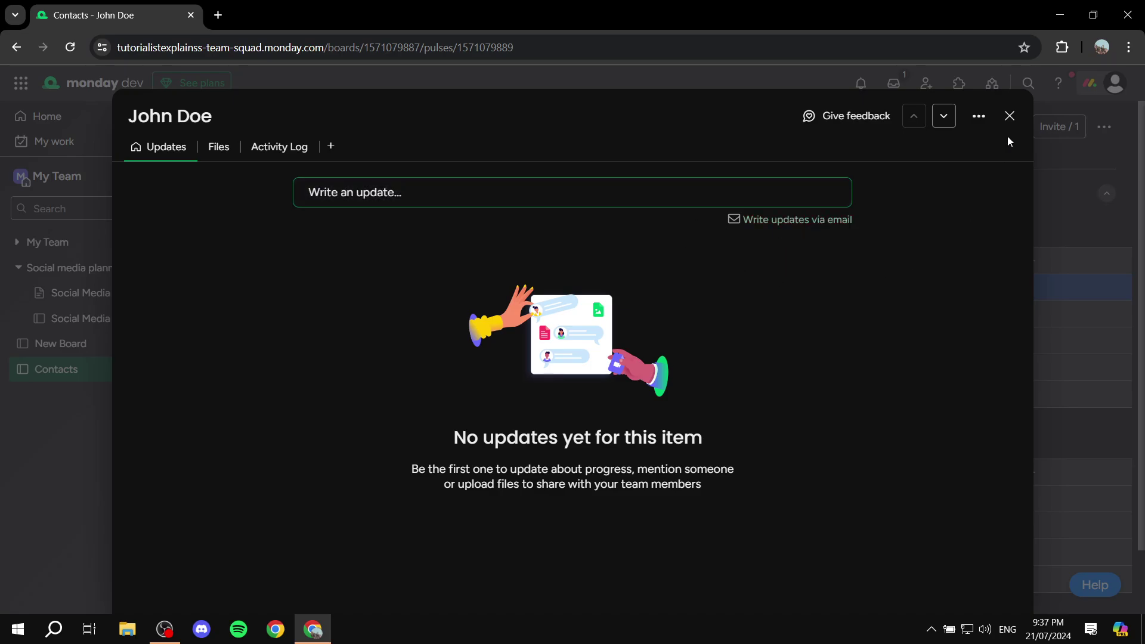
Reopen the first contact from the Contacts board, check the item views that can be added, and return to the board.
{"action": "left_click", "coordinate": [1009, 117]}
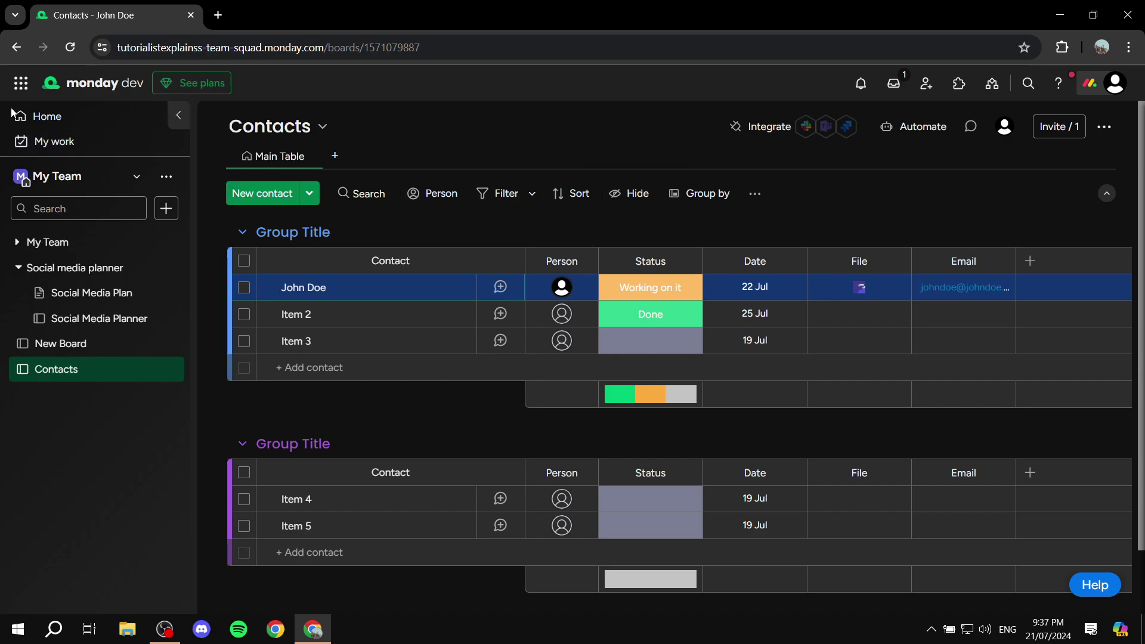
{"action": "left_click", "coordinate": [449, 289]}
{"action": "left_click", "coordinate": [331, 147]}
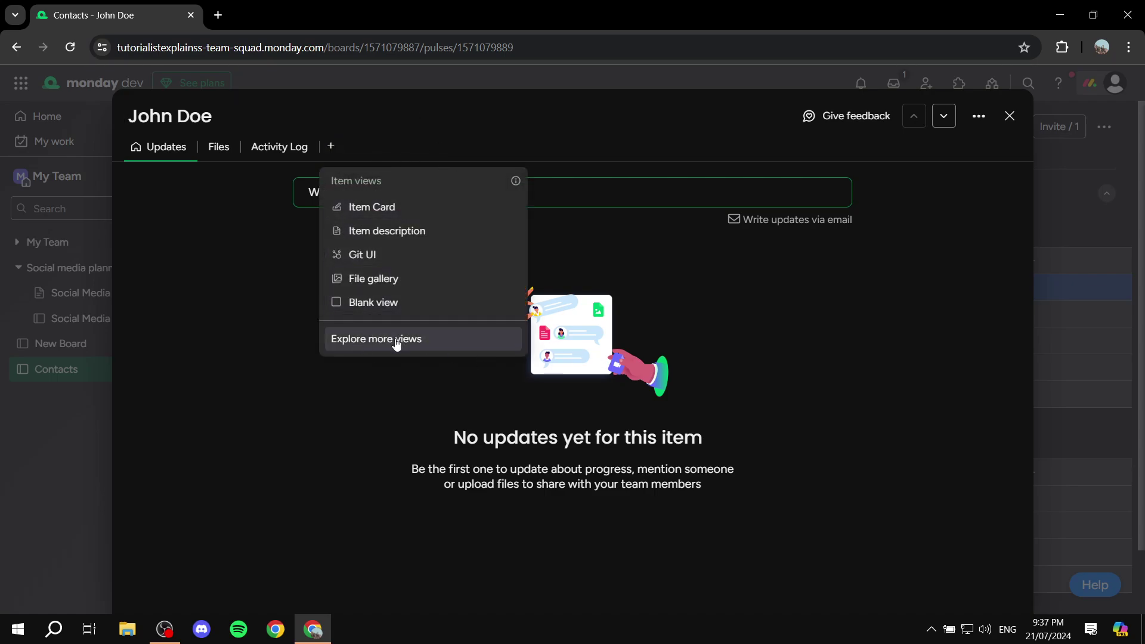
{"action": "left_click", "coordinate": [805, 271]}
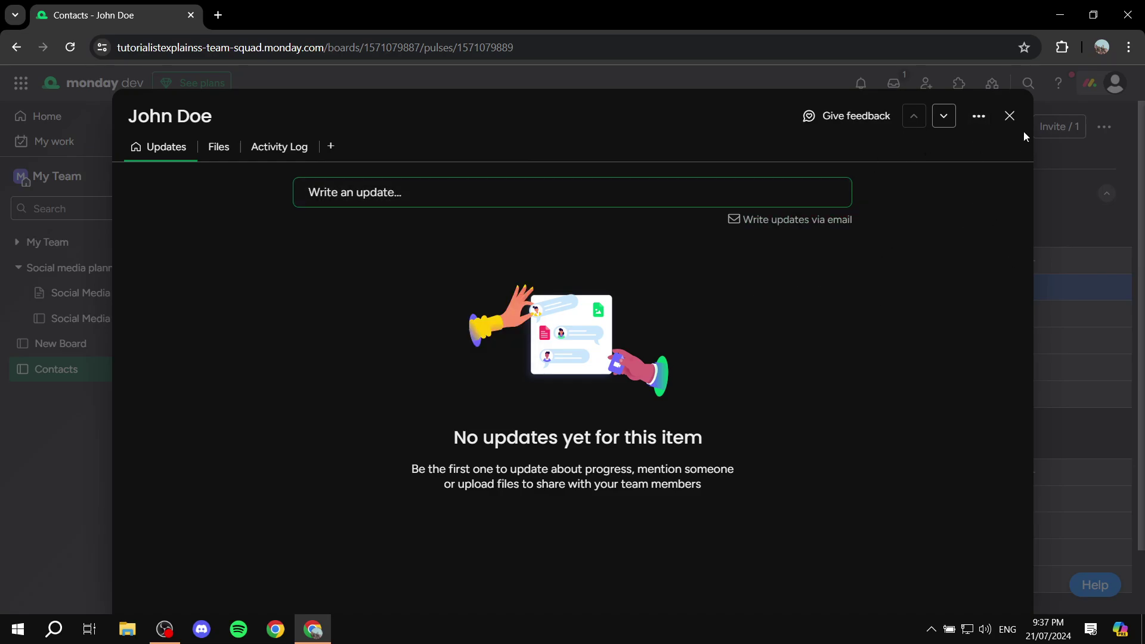
{"action": "left_click", "coordinate": [1010, 116]}
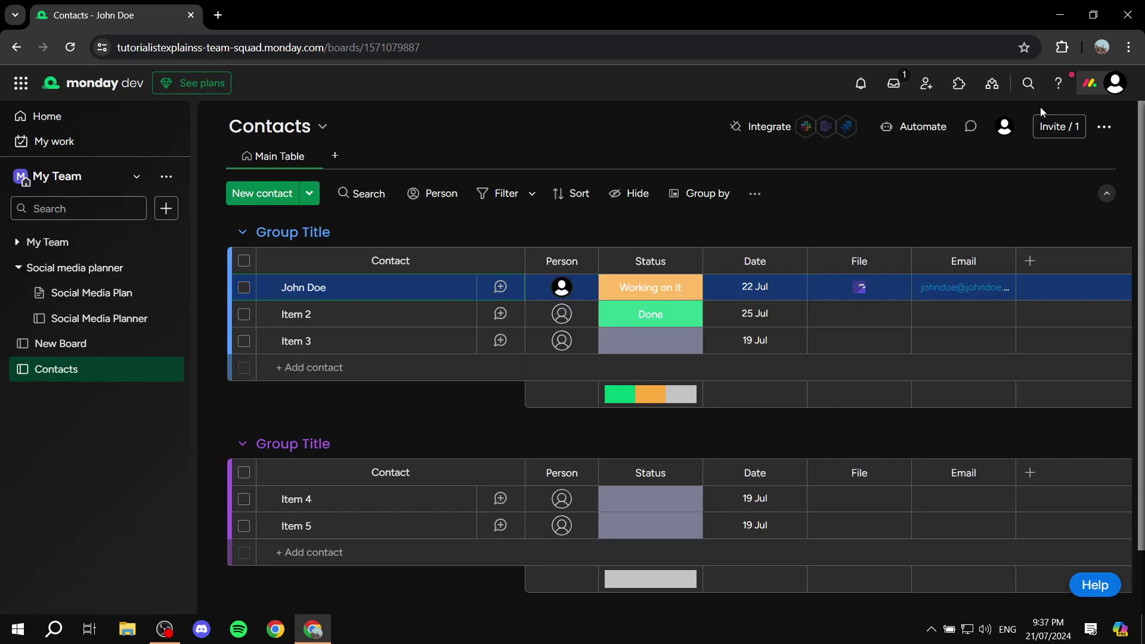
View the Slack integration templates for the Contacts board in the Automation center, and return to the board.
{"action": "left_click", "coordinate": [792, 127]}
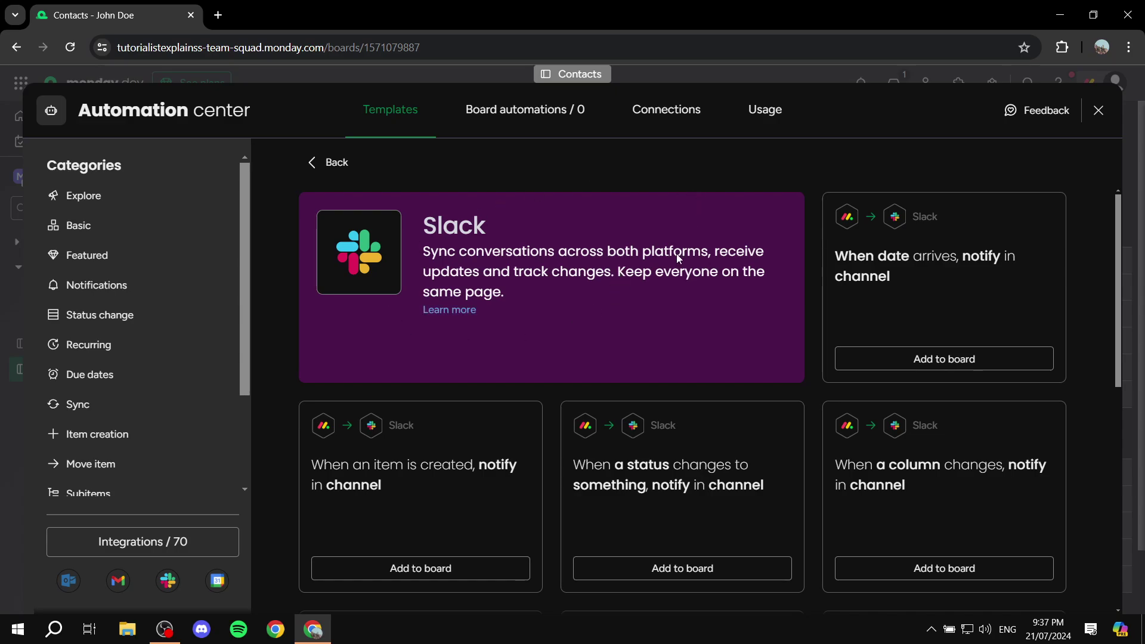
{"action": "left_click", "coordinate": [1099, 111]}
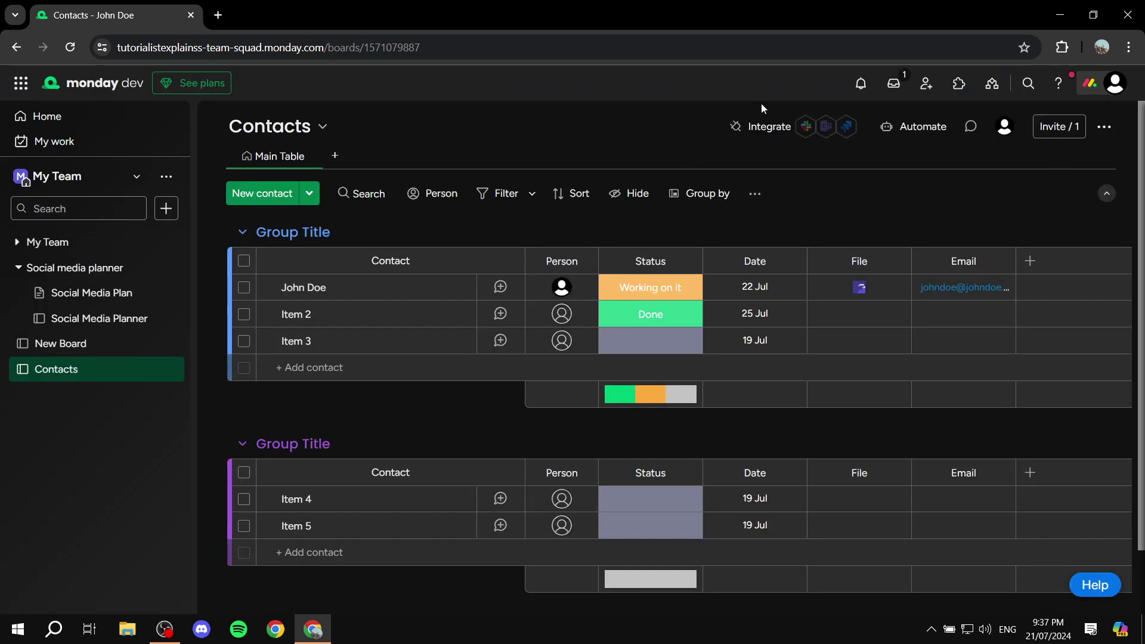